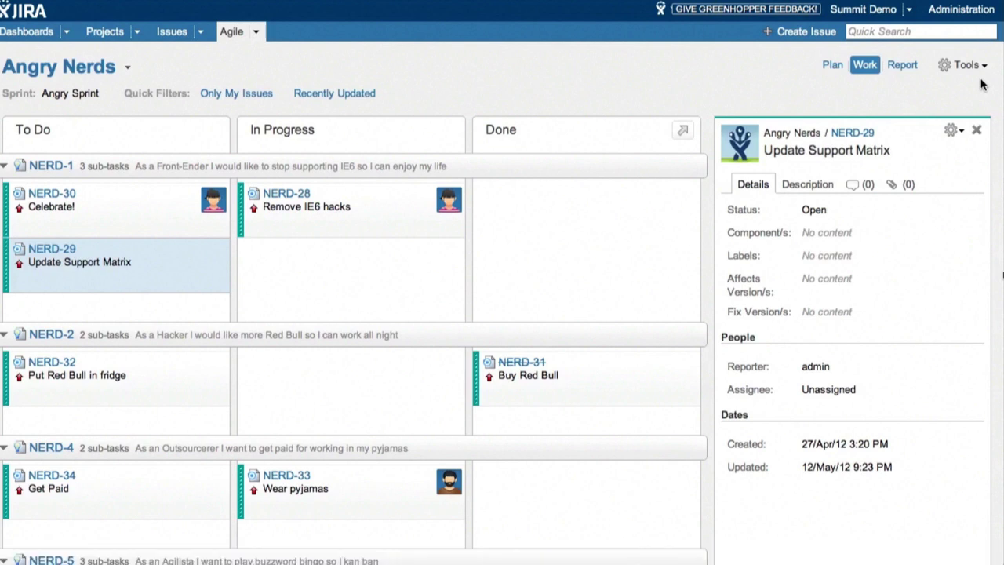
Create a rapid board from the Scrum preset, named Summit, including the Proverbs (PRO) and Quotes (QUO) projects.
left_click(972, 65)
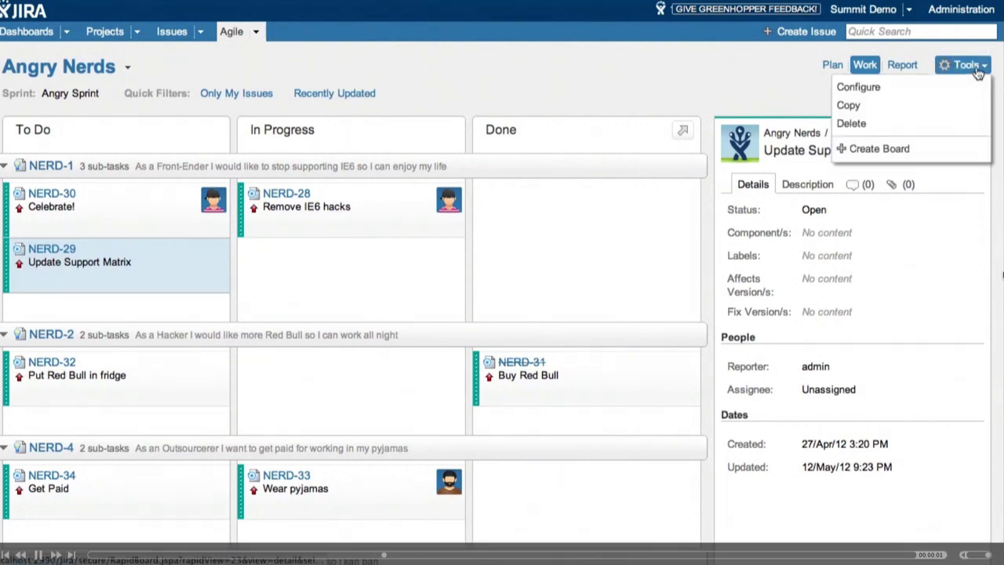
left_click(953, 151)
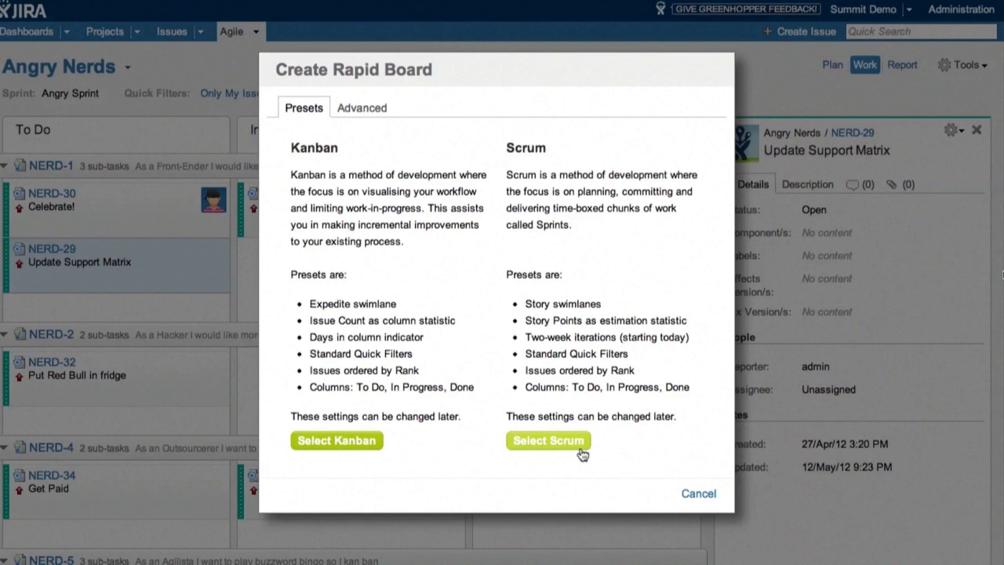
left_click(581, 449)
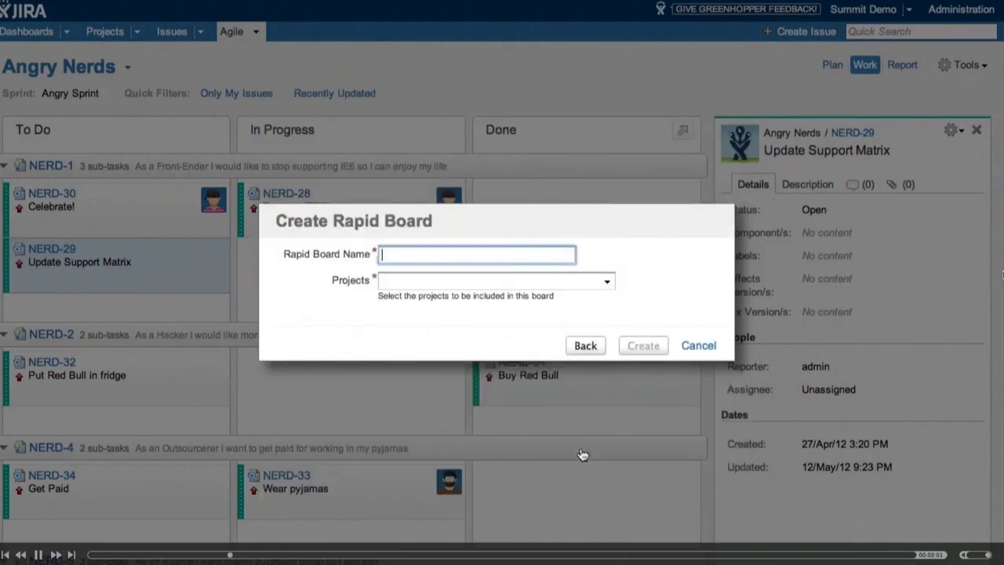
type("Summit")
key("Tab")
key("Down")
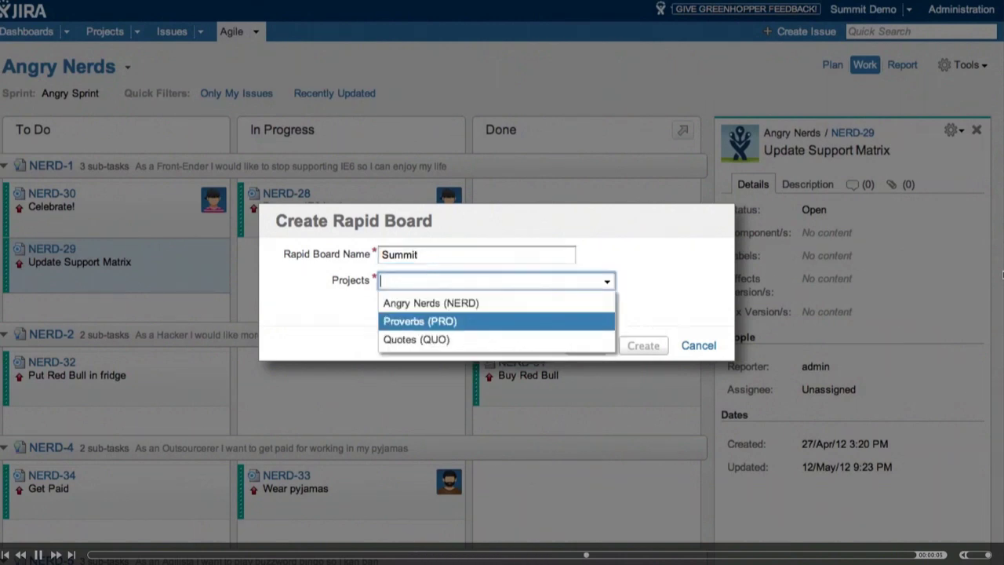
key("Return")
key("Down")
key("Return")
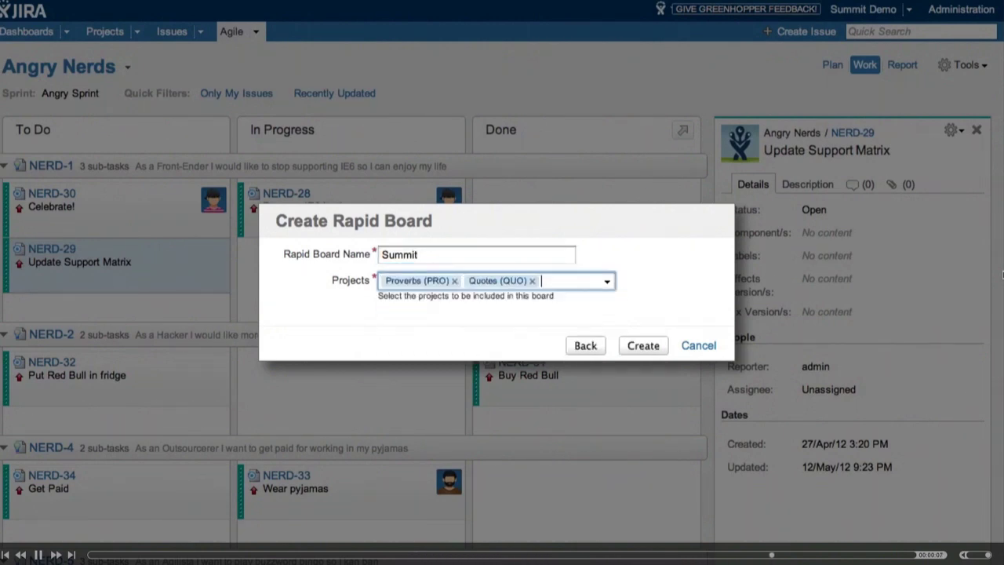
left_click(642, 345)
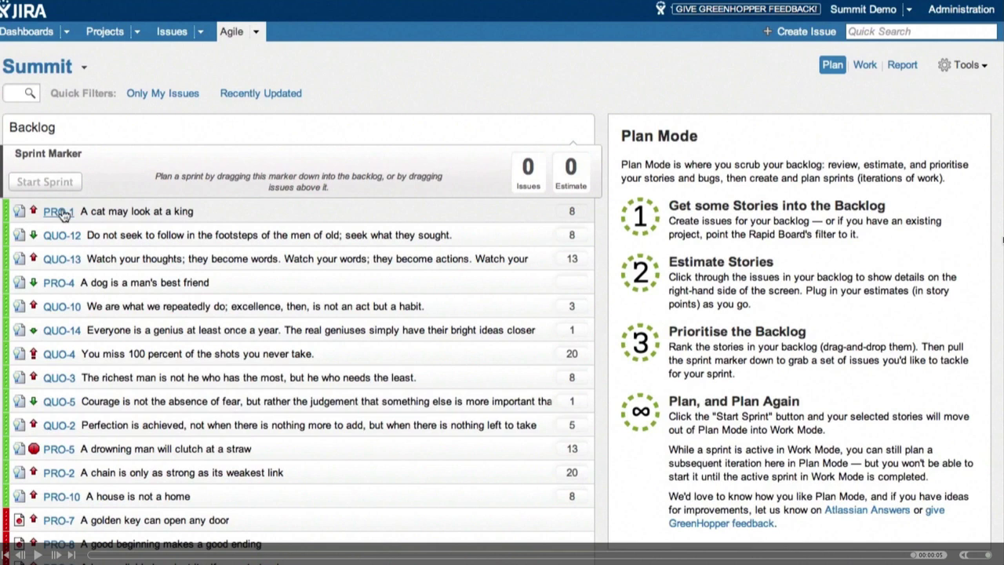
Review the description of story PRO-1 and add the comment "Hello" to the story.
left_click(291, 213)
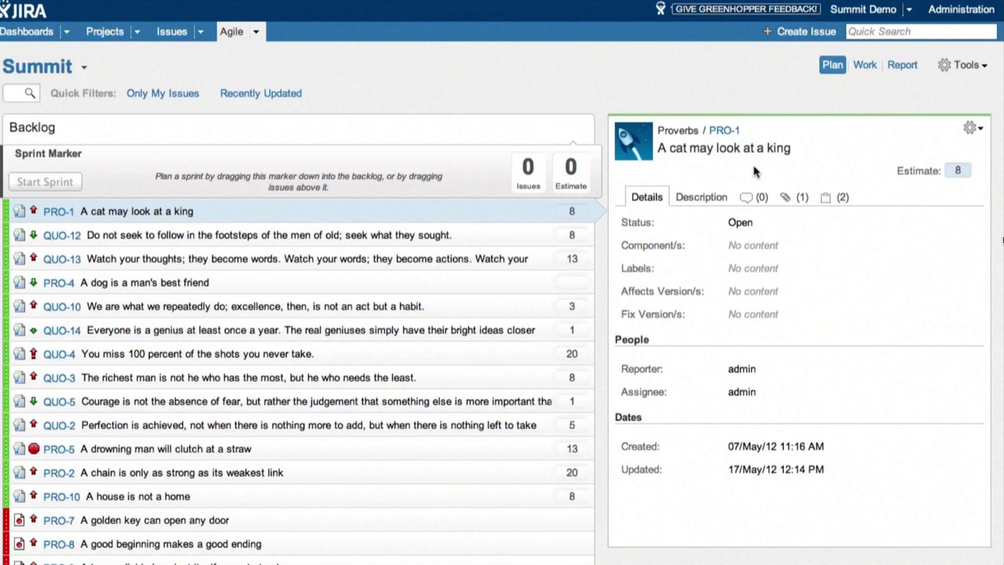
left_click(697, 199)
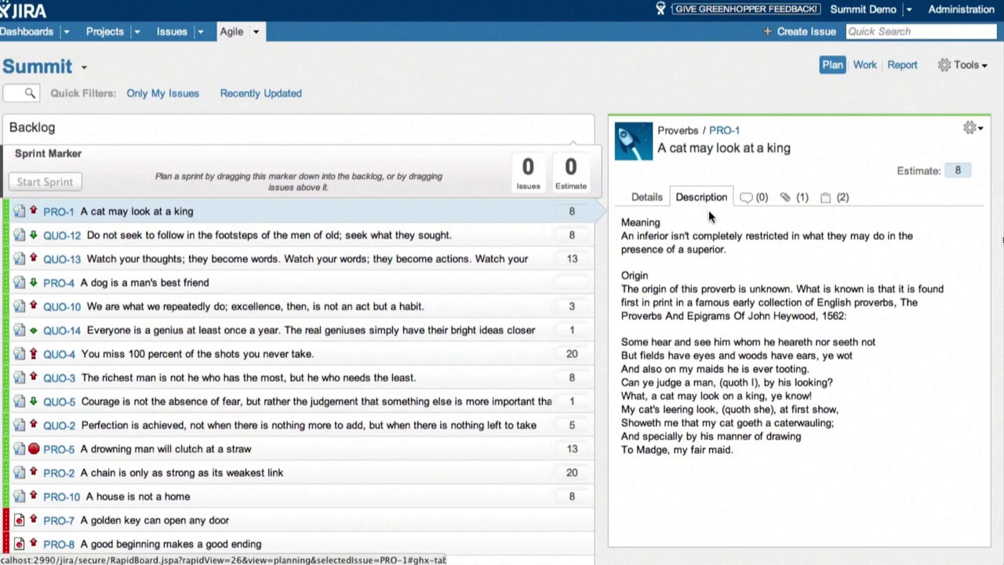
left_click(752, 198)
type("m")
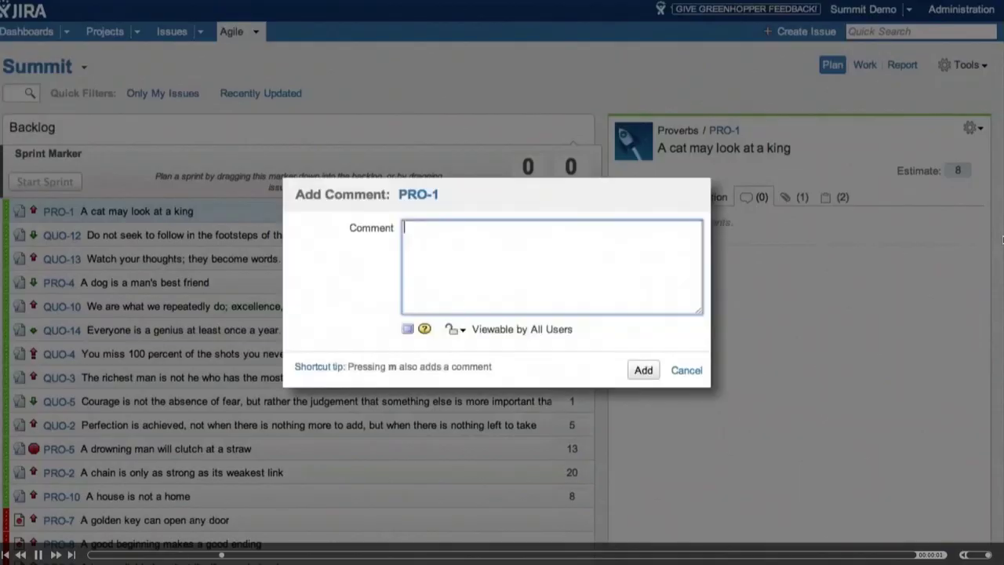
type("Hello")
left_click(643, 369)
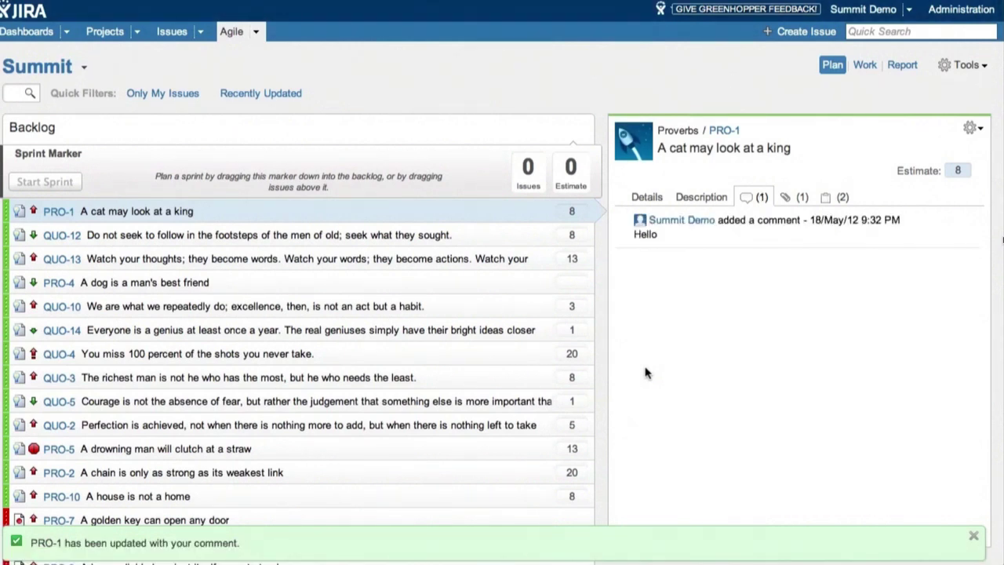
Check PRO-1's attachments and create a sub-task for it with the summary "Another task".
left_click(804, 199)
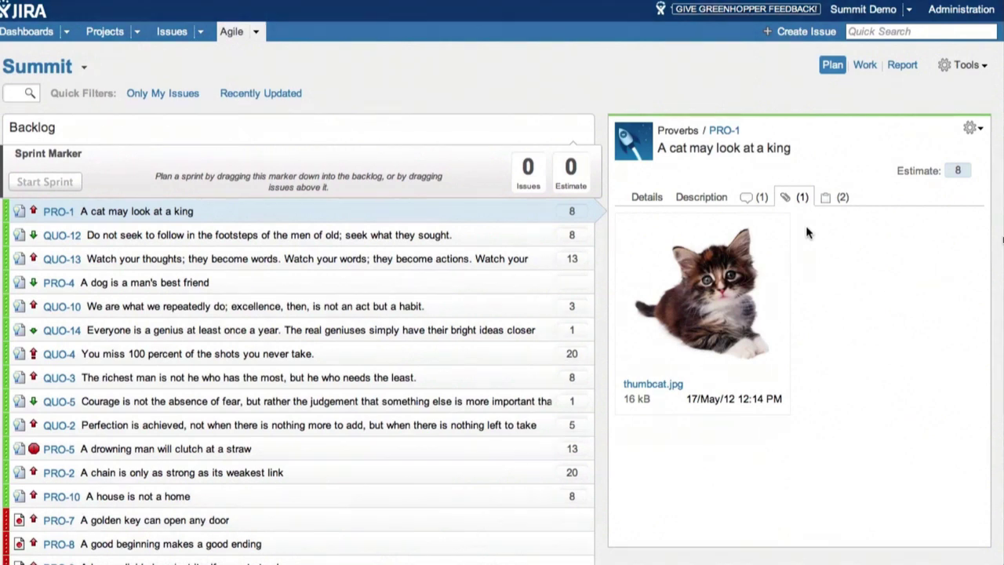
left_click(836, 201)
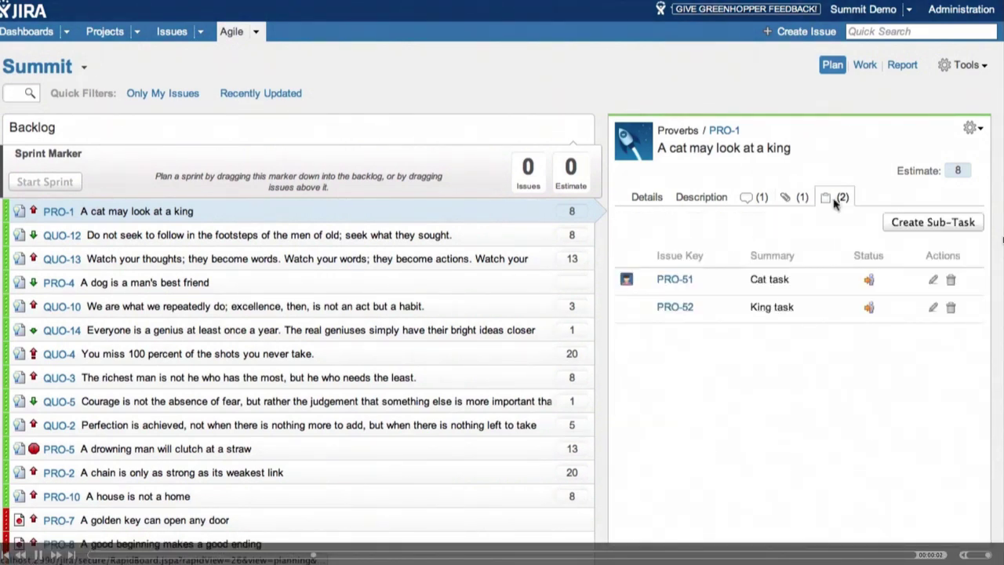
left_click(894, 224)
type("An")
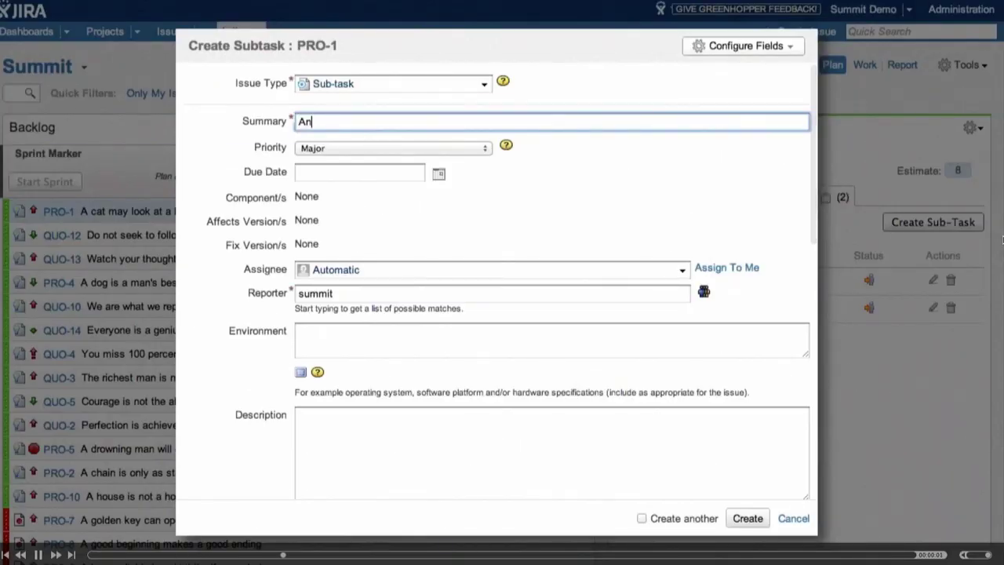
type("other task")
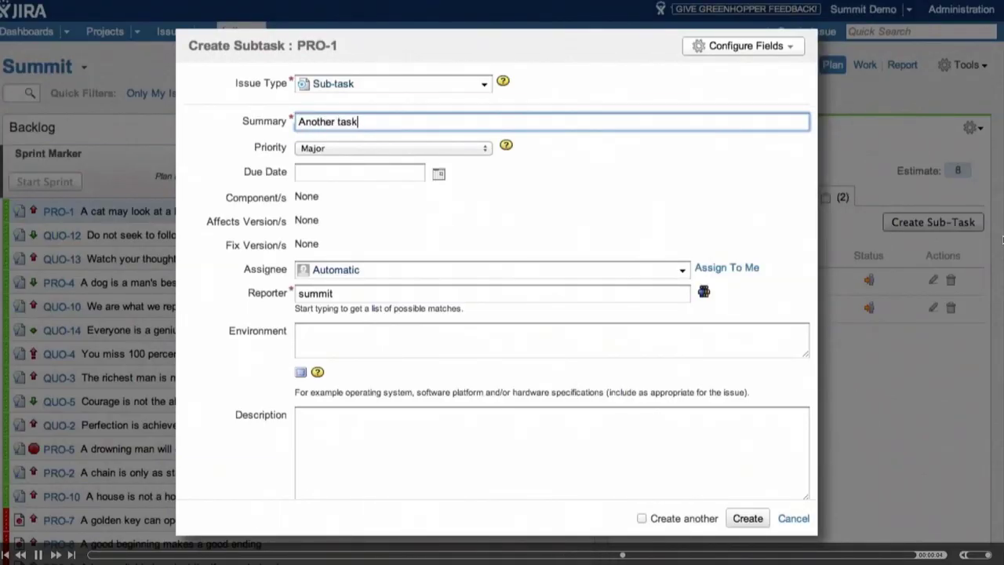
key("Return")
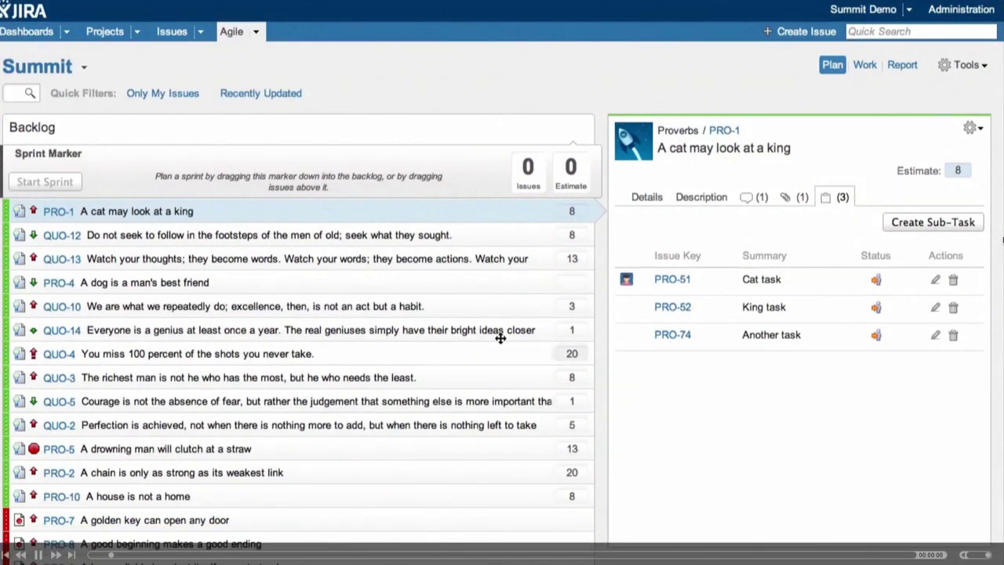
Re-rank the backlog to start QUO-12, QUO-10, QUO-13, QUO-14, PRO-1, with QUO-2, PRO-5, PRO-2 and PRO-10 moved together directly below PRO-1.
left_click_drag(388, 207, 381, 261)
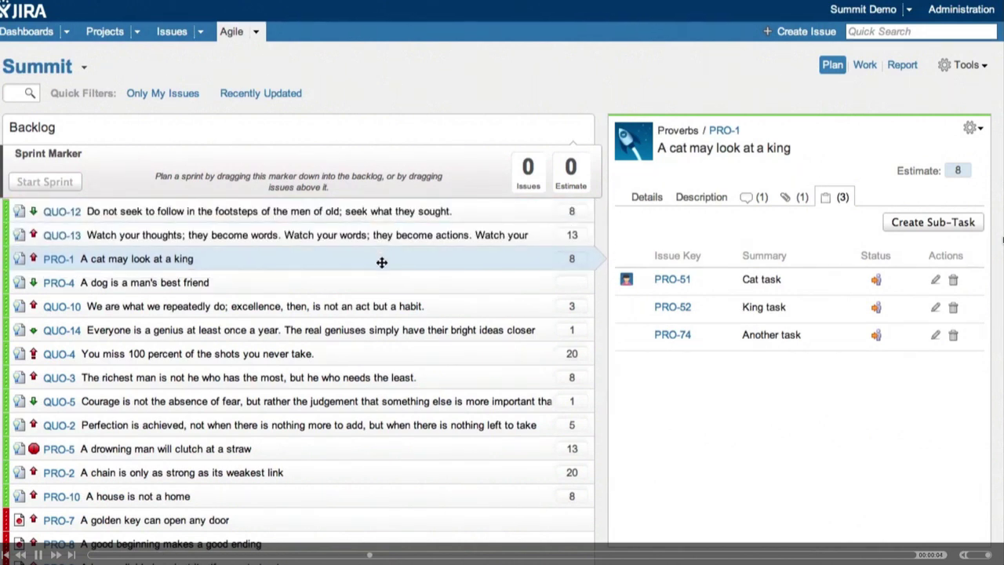
left_click_drag(383, 314, 381, 291)
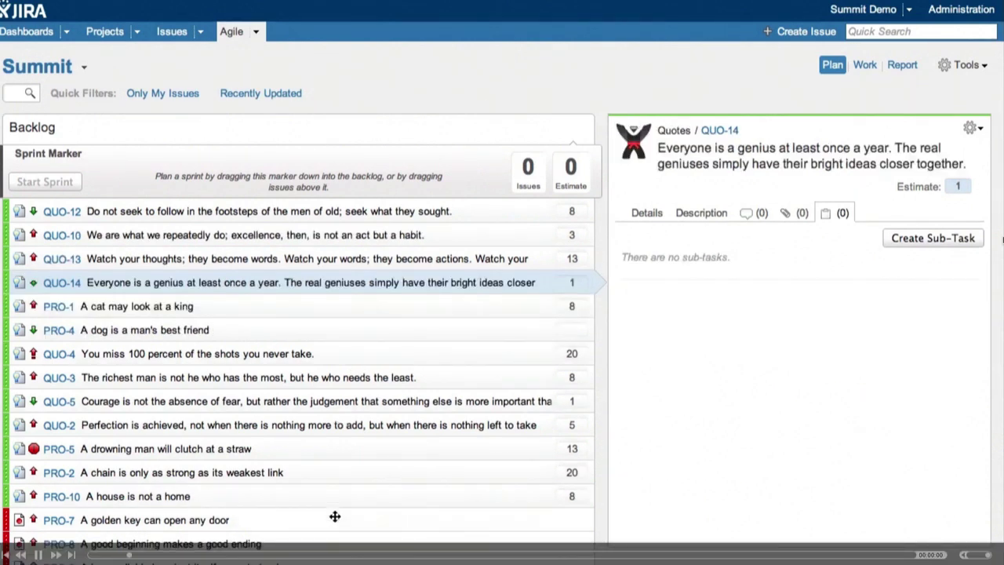
left_click(333, 498)
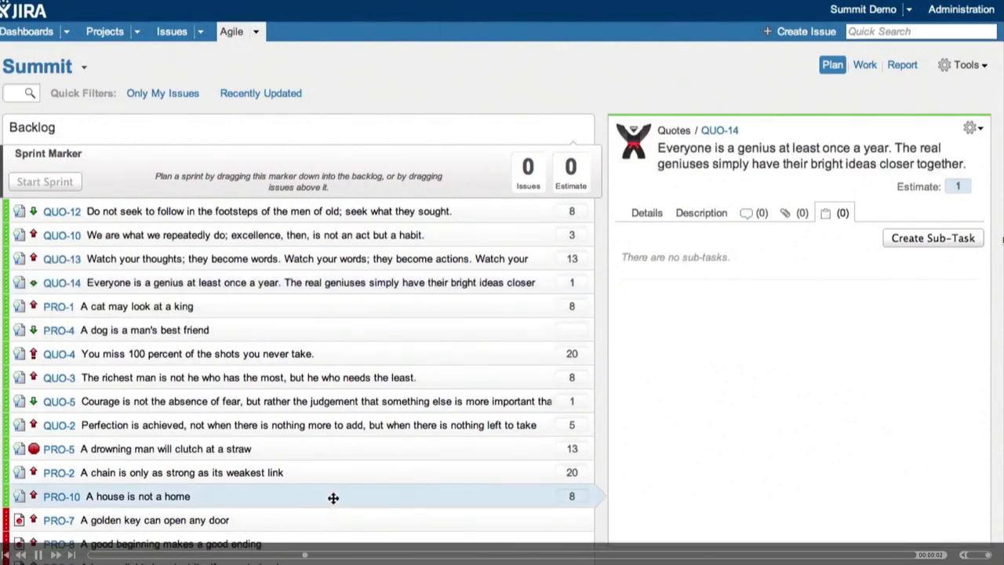
left_click(337, 428, "shift")
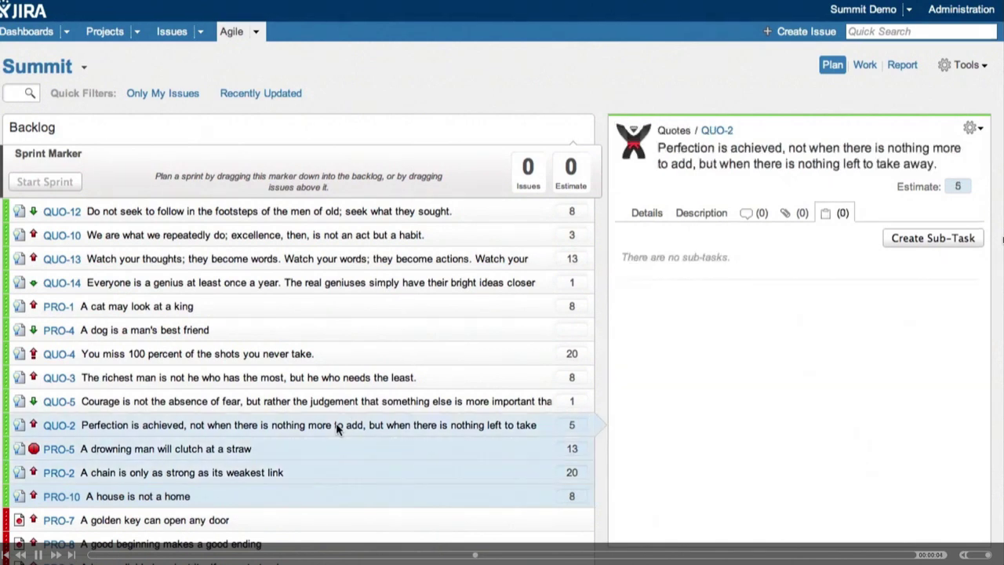
left_click_drag(336, 426, 342, 335)
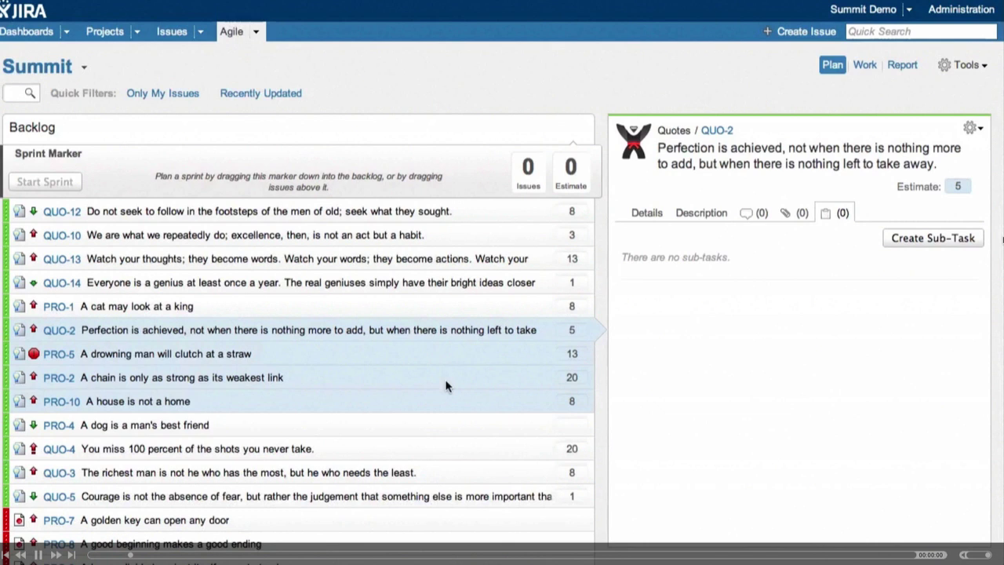
Set the estimate of story PRO-4, "A dog is a man's best friend", to 5.
left_click(416, 429)
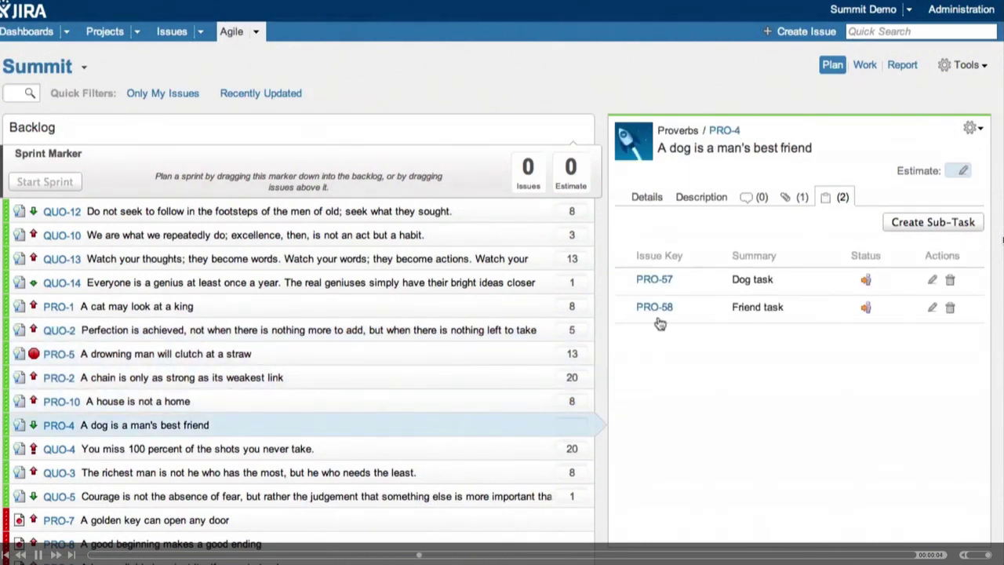
left_click(962, 171)
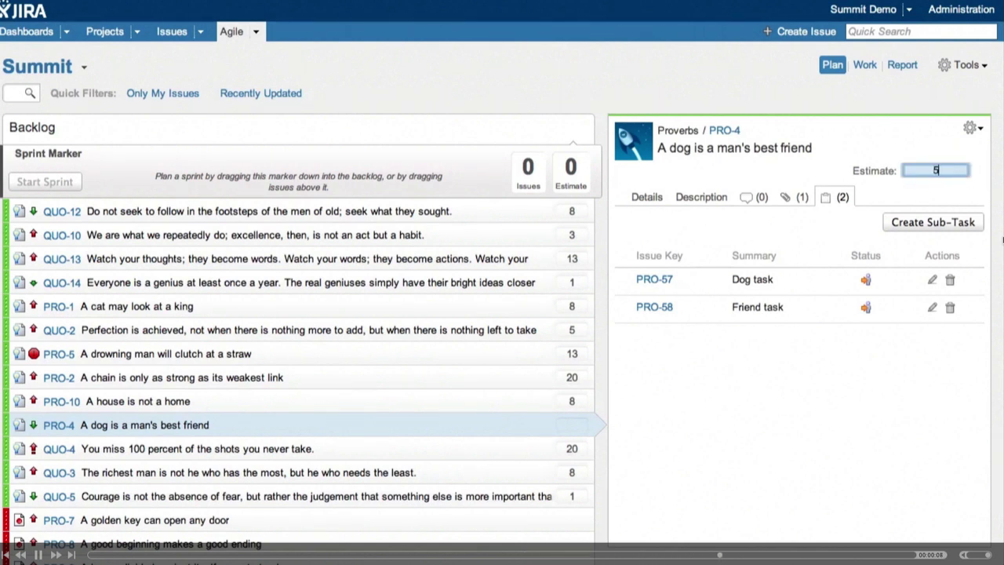
key("Return")
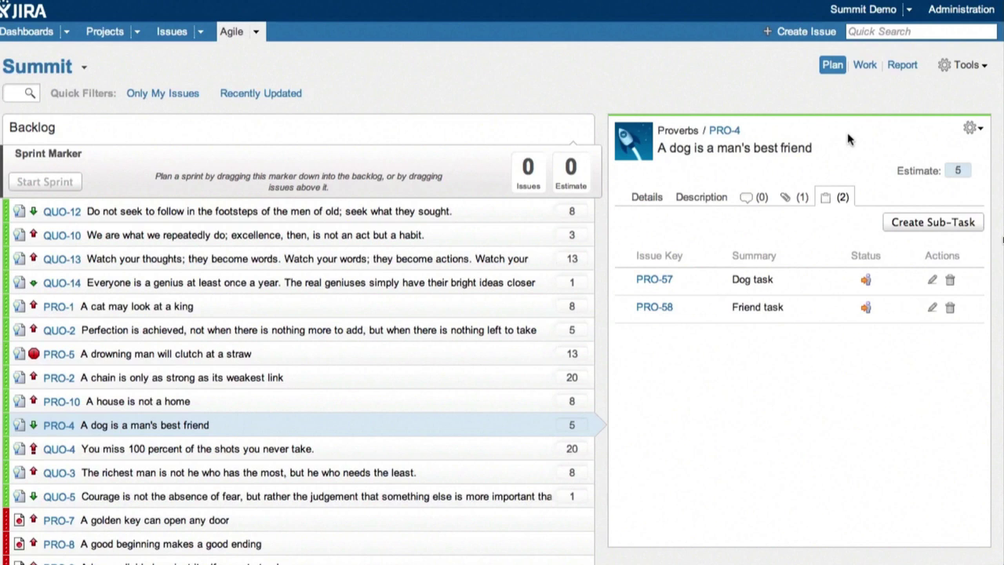
Place the sprint marker directly below PRO-4 in the backlog and move QUO-3 above it into the sprint.
left_click_drag(461, 174, 461, 298)
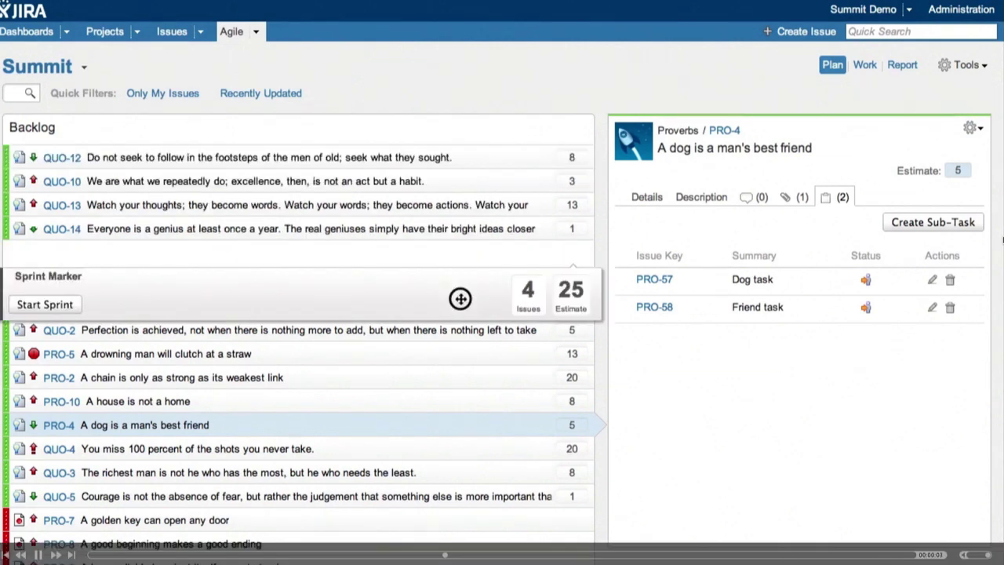
left_click_drag(460, 298, 848, 139)
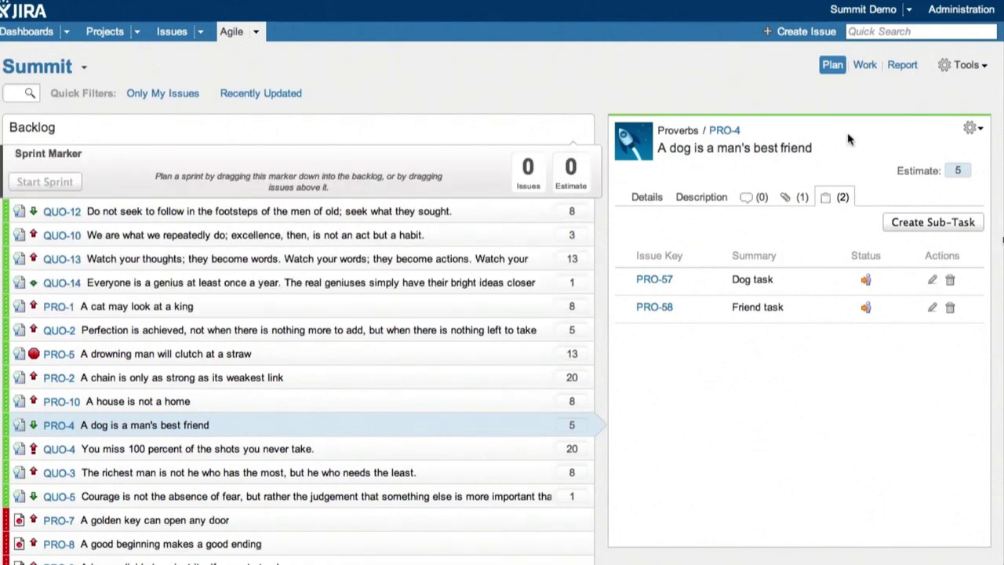
mouse_move(468, 169)
left_mouse_down()
mouse_move(455, 434)
mouse_move(448, 409)
left_mouse_up()
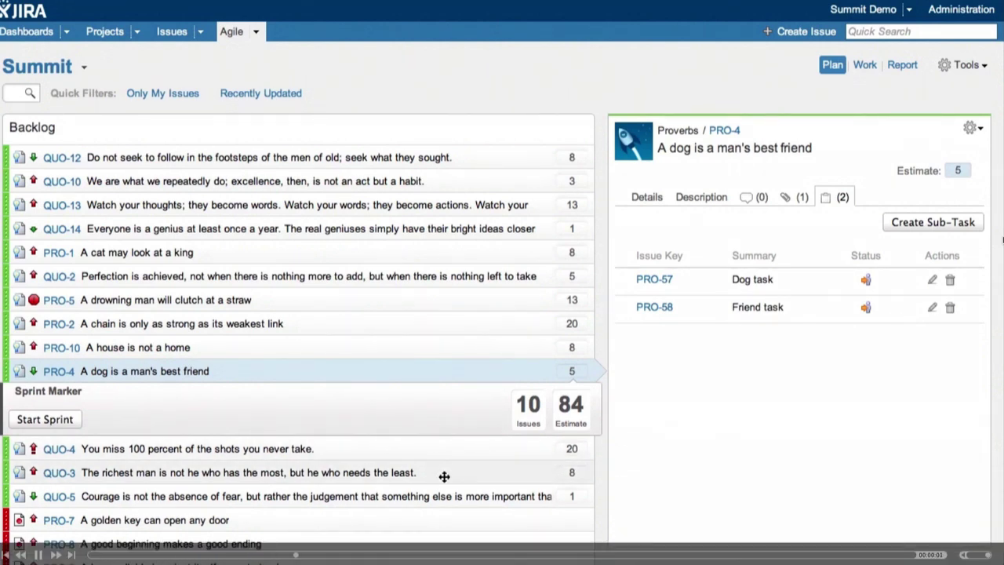
left_click_drag(444, 474, 448, 403)
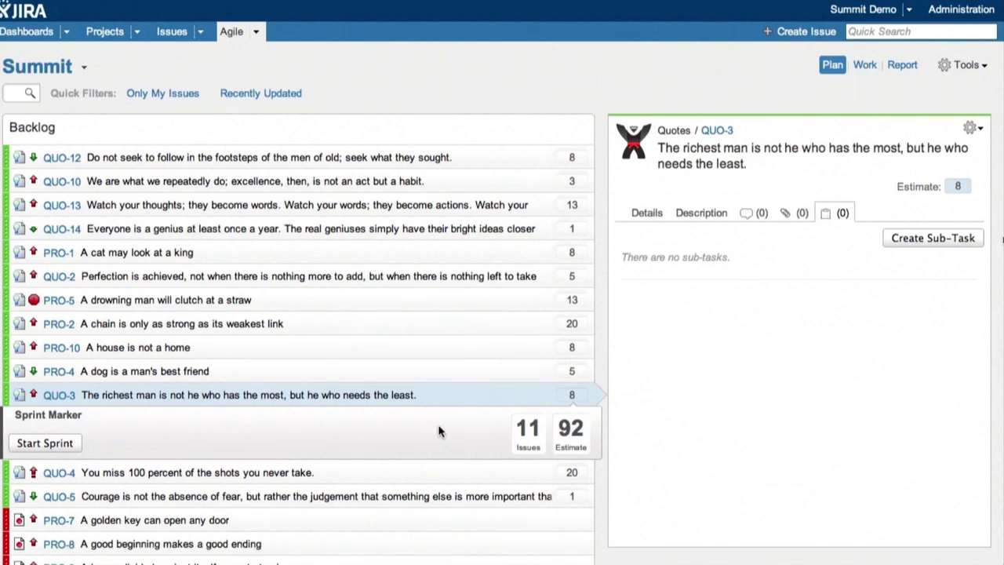
Filter the backlog by "dog", move PRO-36 above the sprint marker directly below PRO-4, and clear the search.
left_click(15, 95)
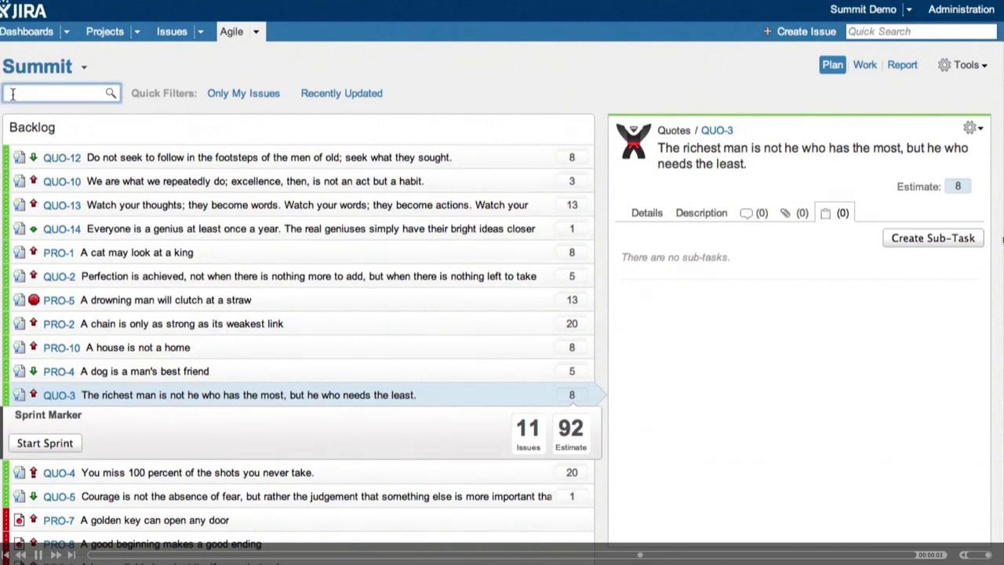
type("dog")
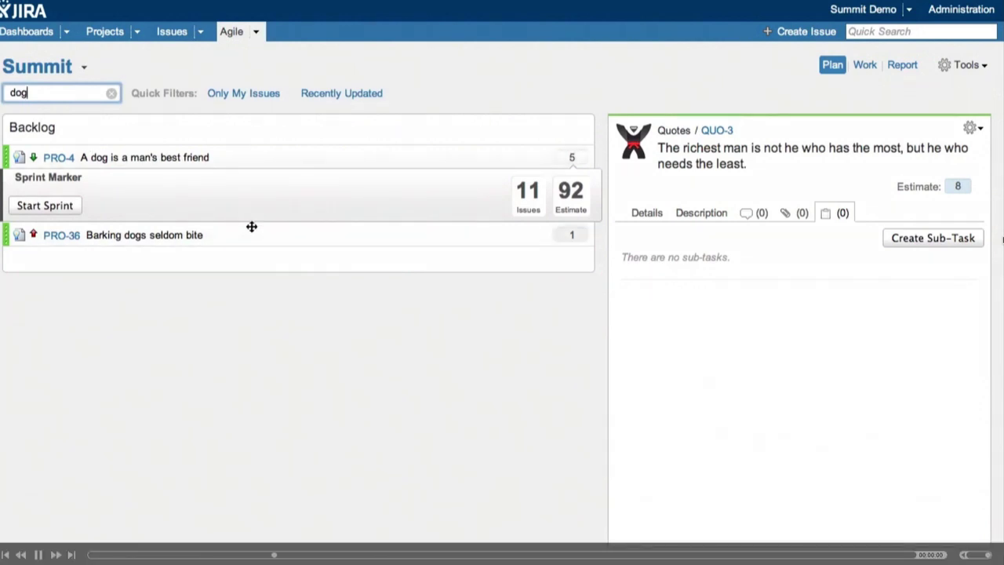
left_click_drag(264, 230, 264, 179)
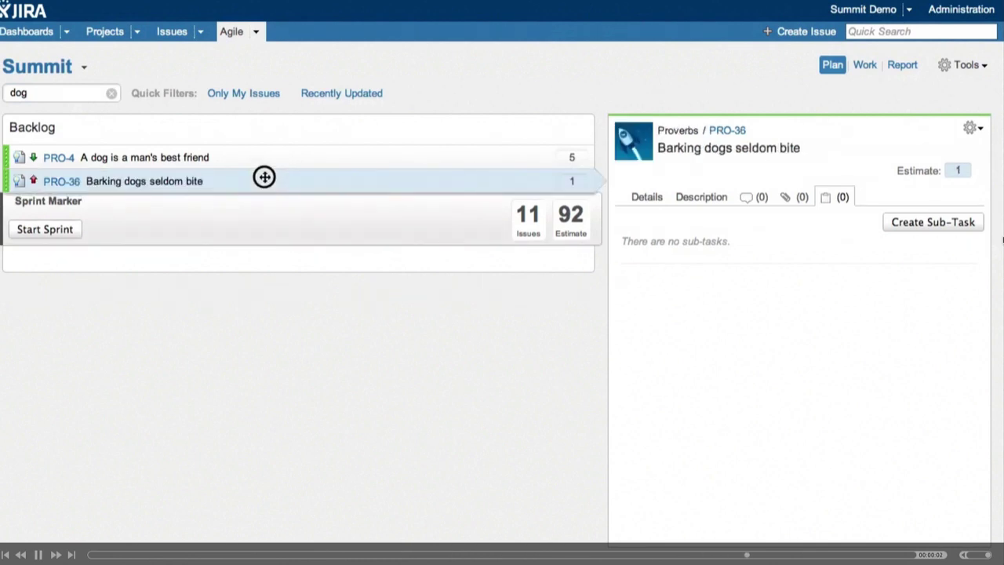
left_click(112, 93)
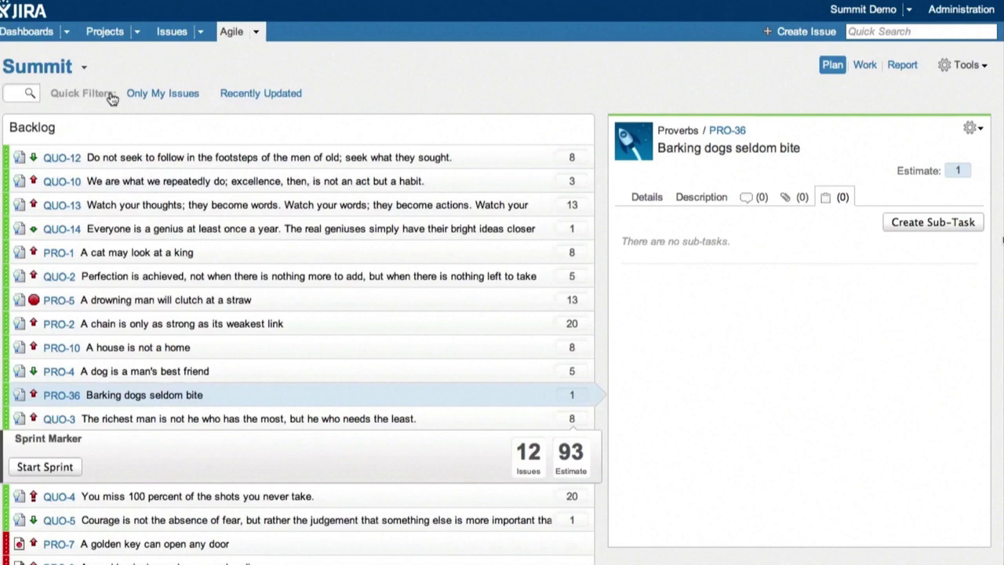
View the backlog through the Recently Updated quick filter and switch the filter off again.
left_click(270, 96)
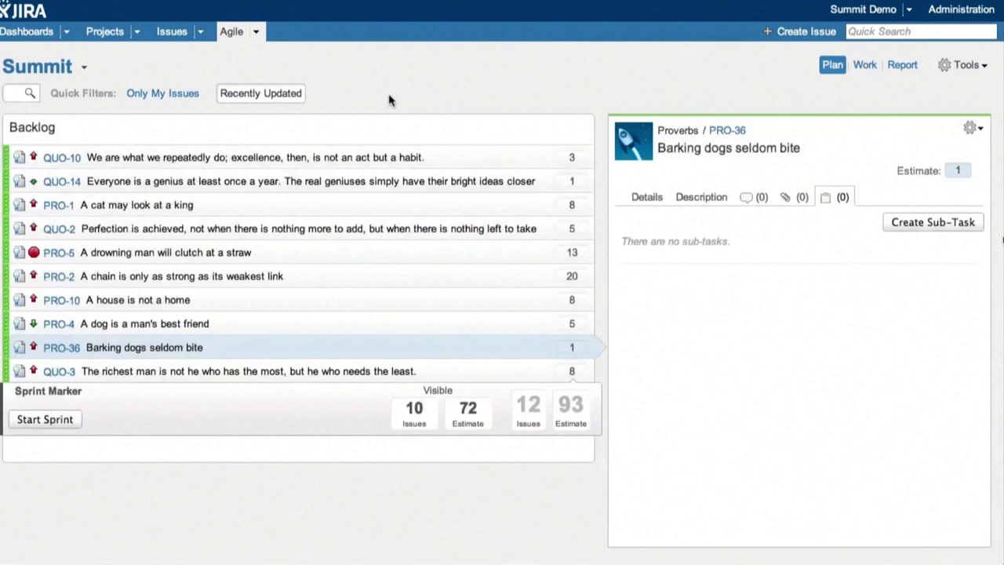
left_click(287, 100)
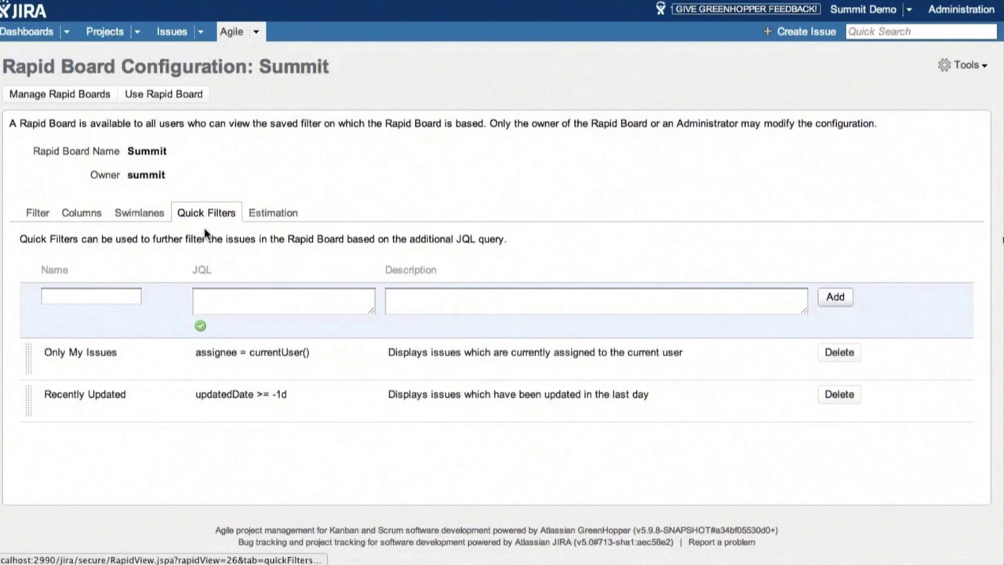
Add a quick filter named Bugs with the JQL query type = Bug to the Summit board.
left_click(118, 294)
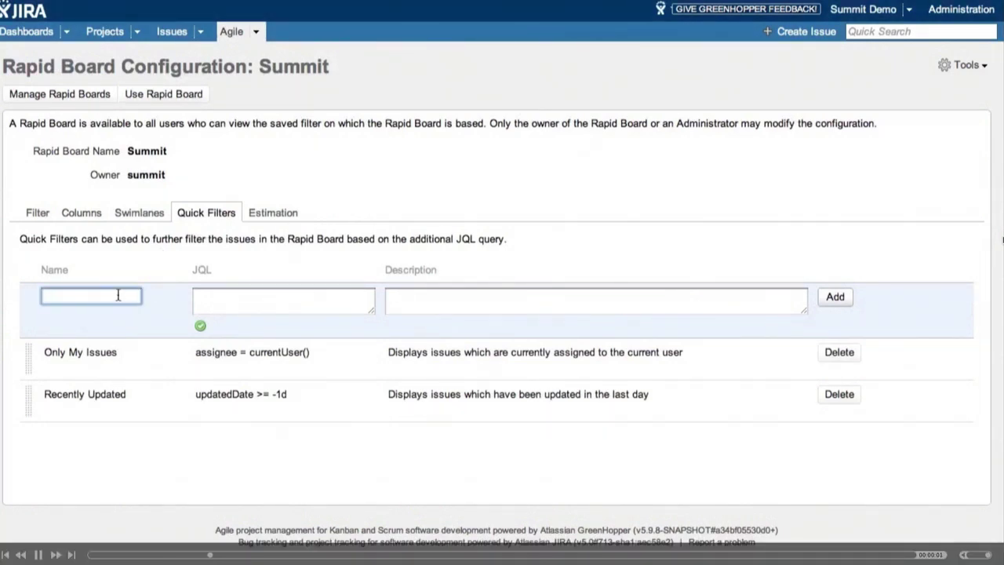
type("Bugs")
key("Tab")
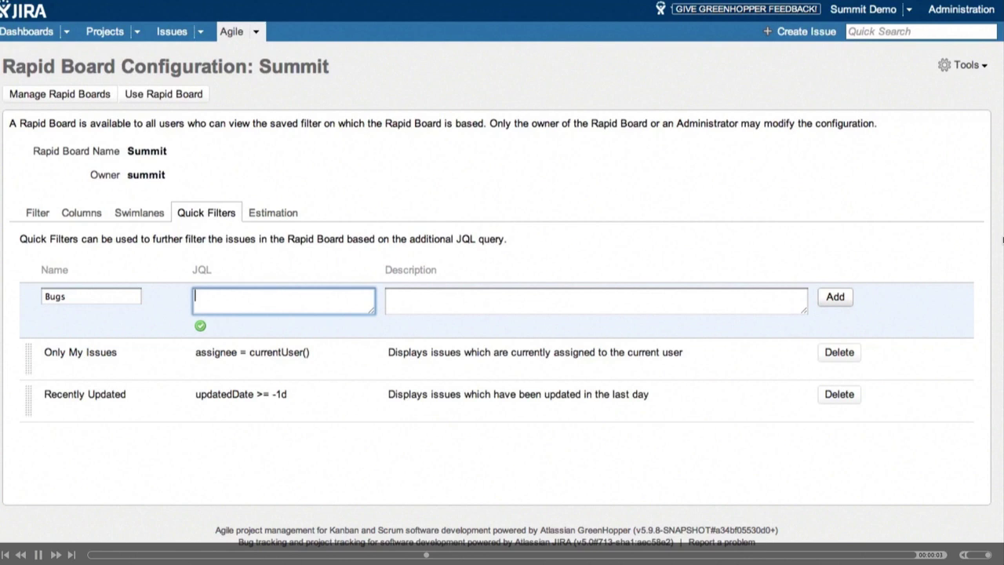
type("type = Bug")
key("Tab")
key("Tab")
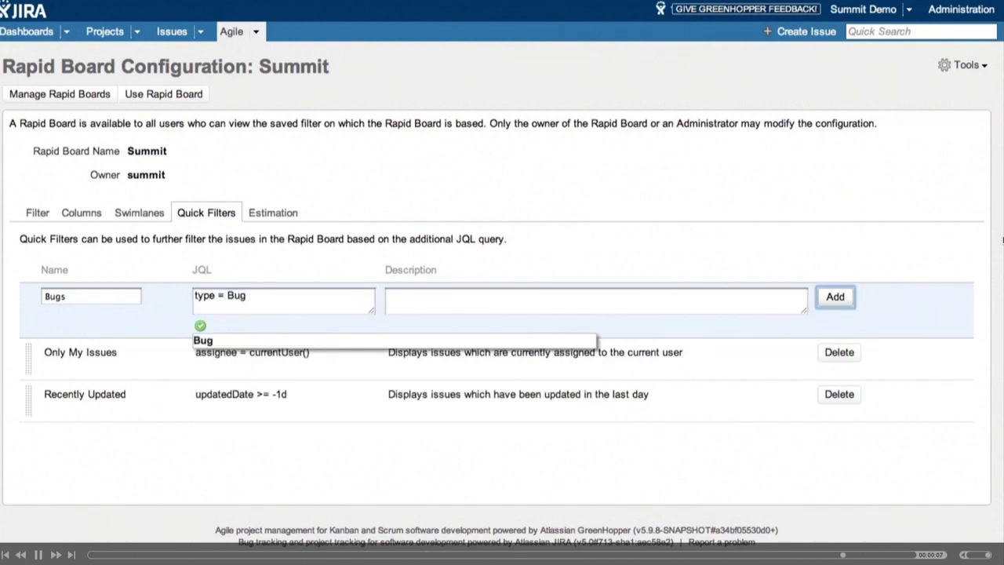
key("Return")
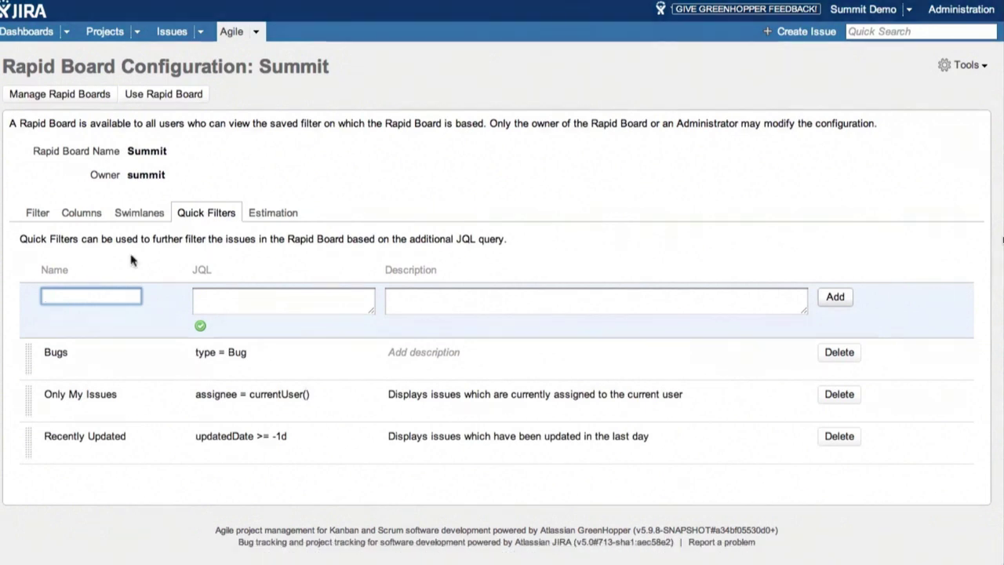
Return to the board, filter the backlog by Bugs, move PRO-7 above the sprint marker, and switch the filter off.
left_click(200, 98)
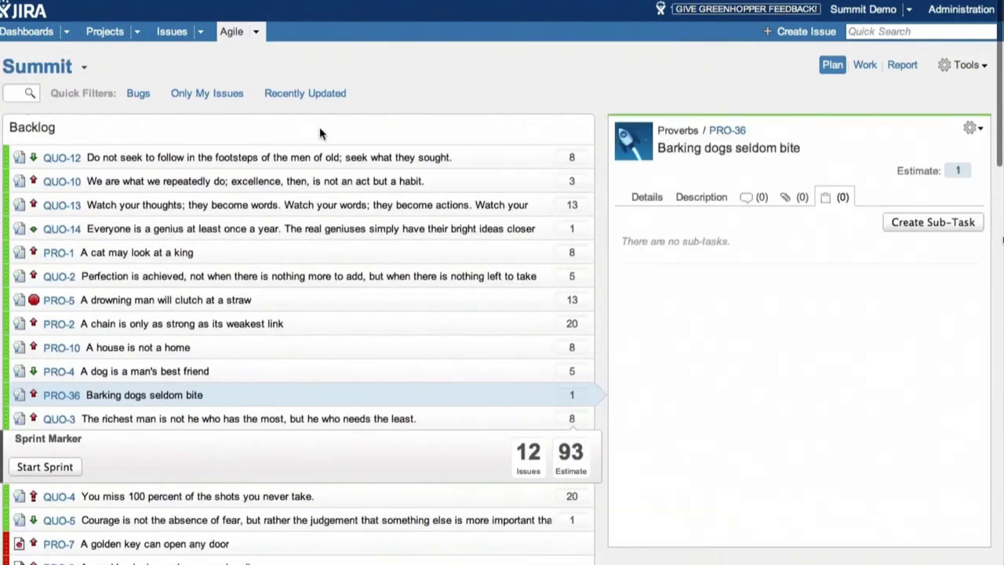
left_click(138, 94)
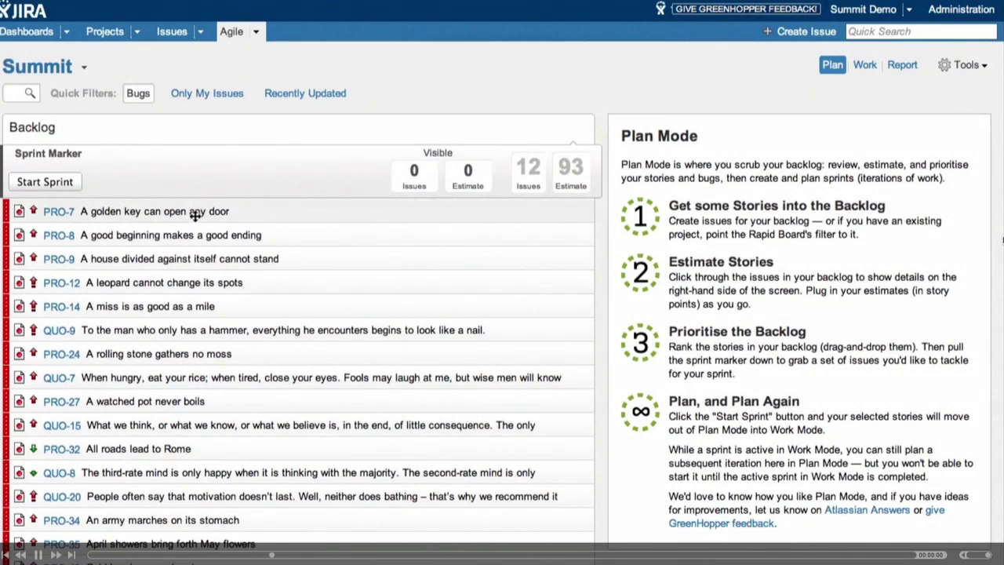
left_click_drag(197, 212, 213, 159)
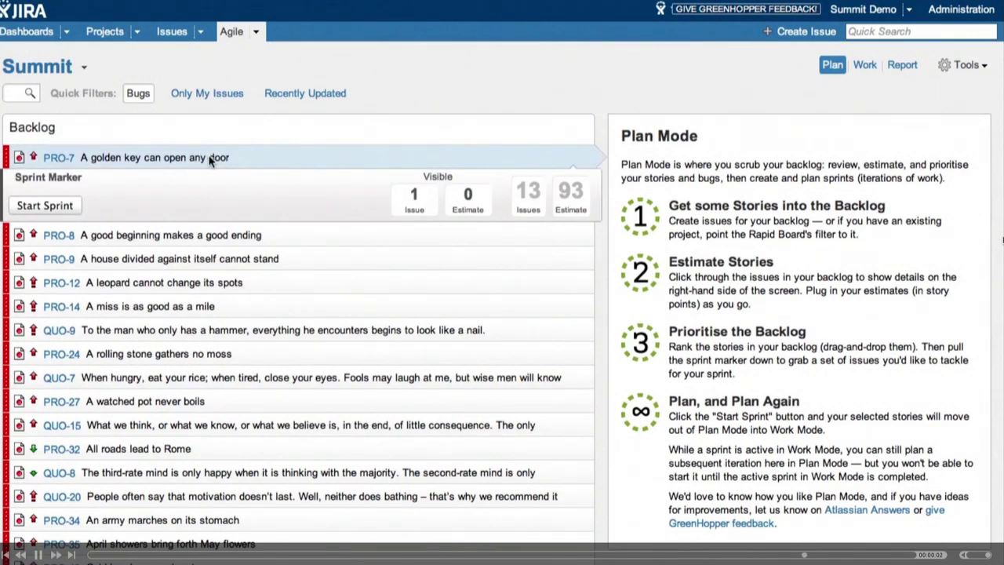
left_click(139, 94)
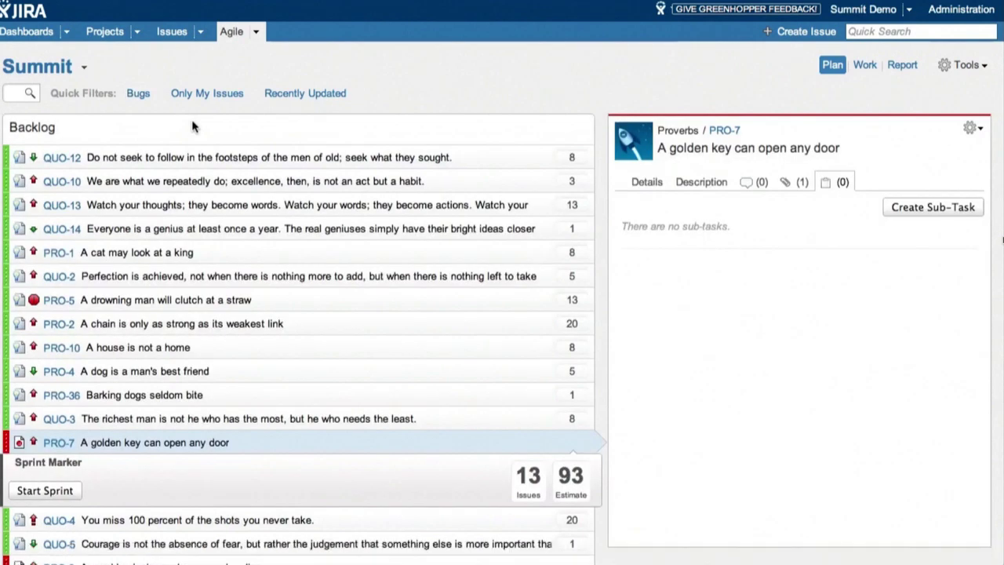
Start the sprint with the proposed name Sprint 1 and the proposed dates, and open it in Work mode.
left_click(50, 491)
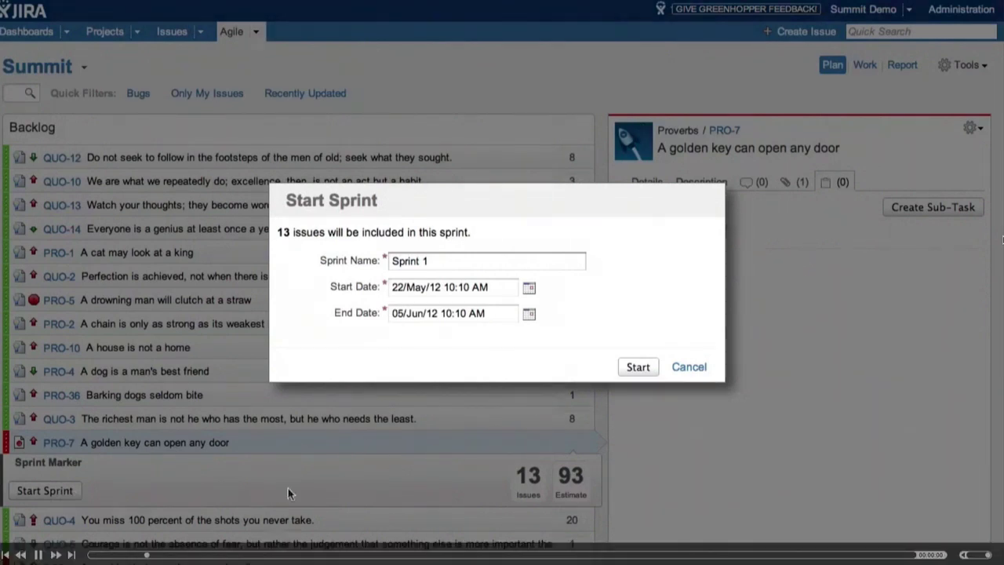
left_click(645, 366)
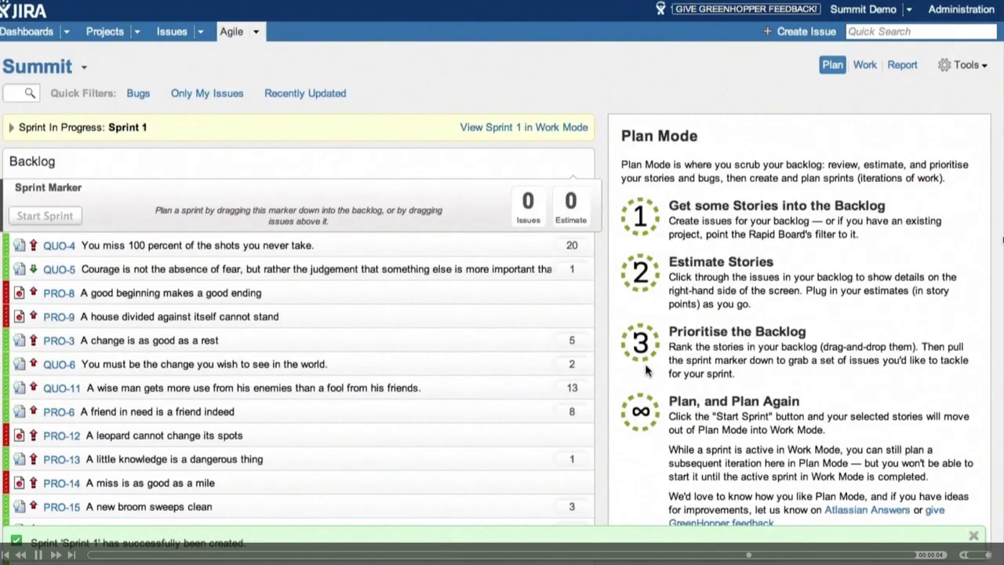
left_click(568, 128)
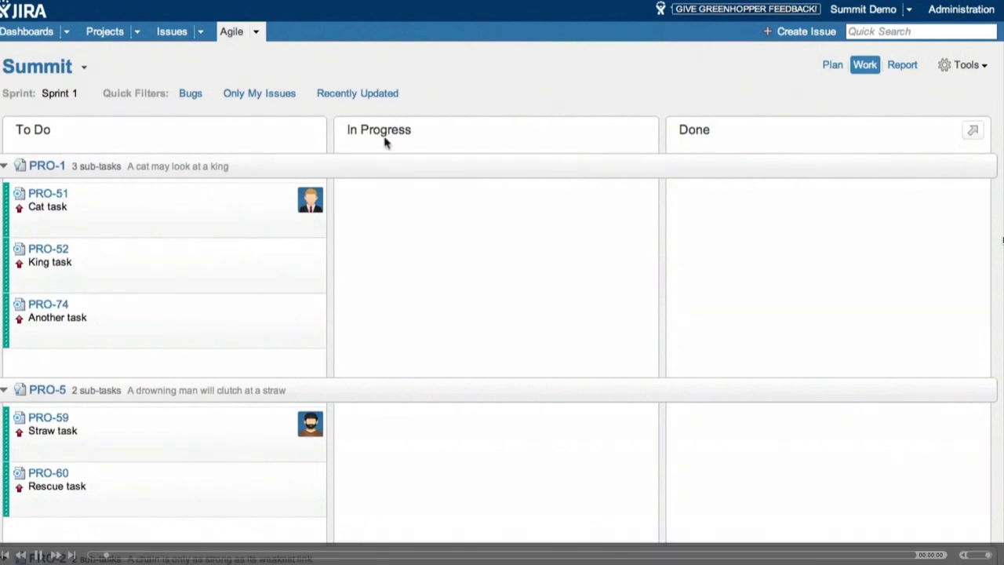
Move sub-task PRO-51, "Cat task", to In Progress and on to Done, resolving it as Fixed.
left_click_drag(161, 212, 489, 209)
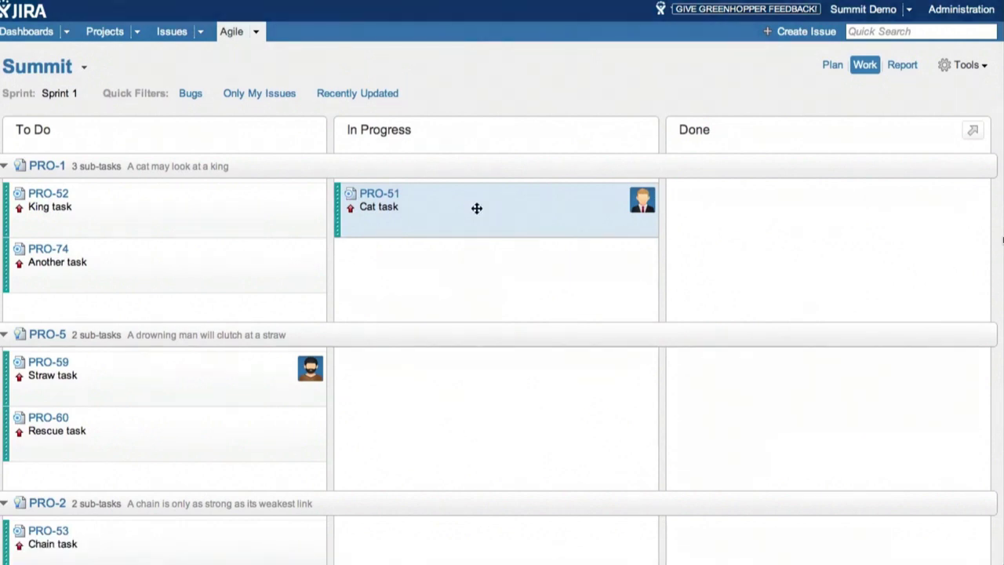
left_click_drag(475, 209, 819, 227)
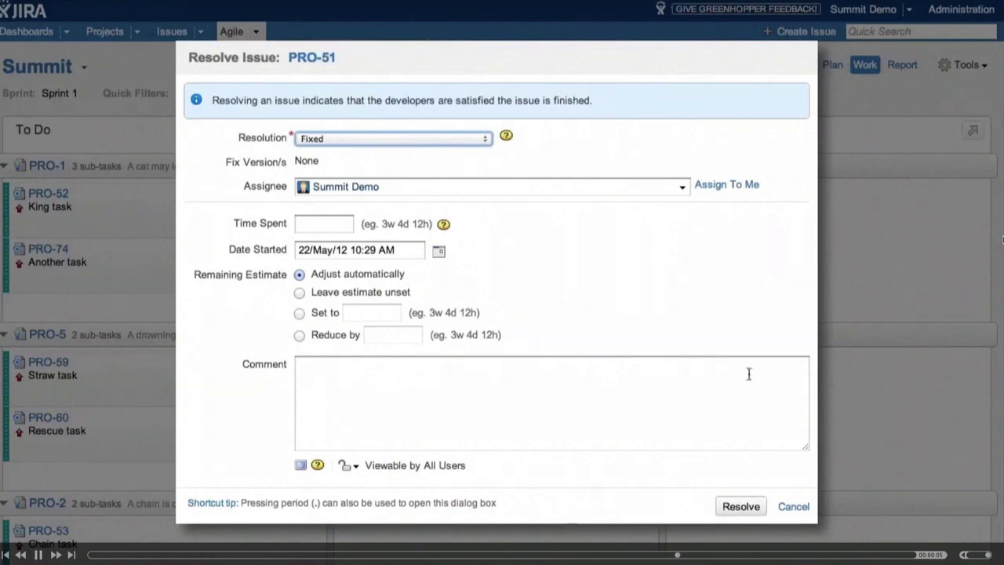
left_click(751, 506)
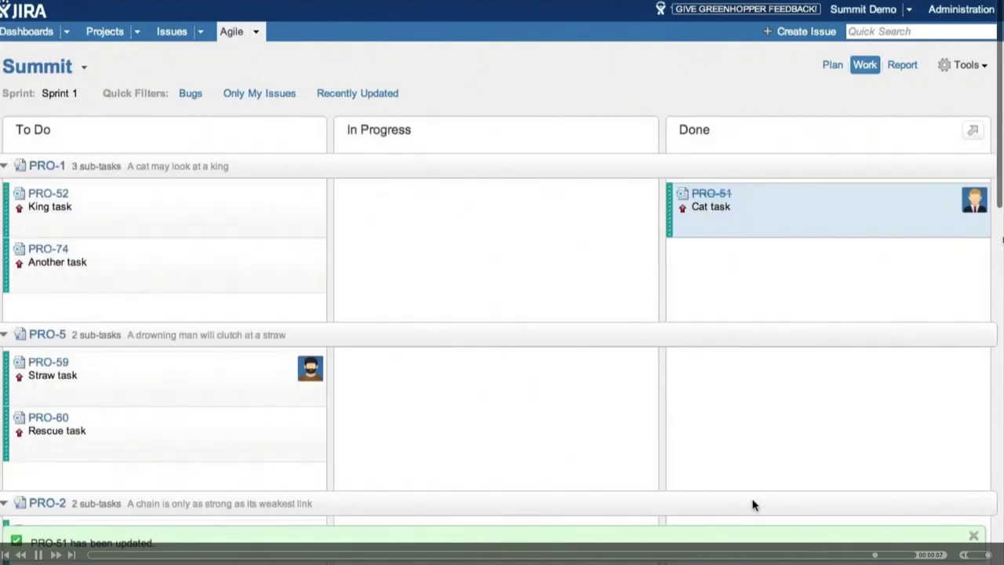
Assign sub-task PRO-52, "King task", to yourself through the issue operations dialog.
left_click(274, 202)
key("period")
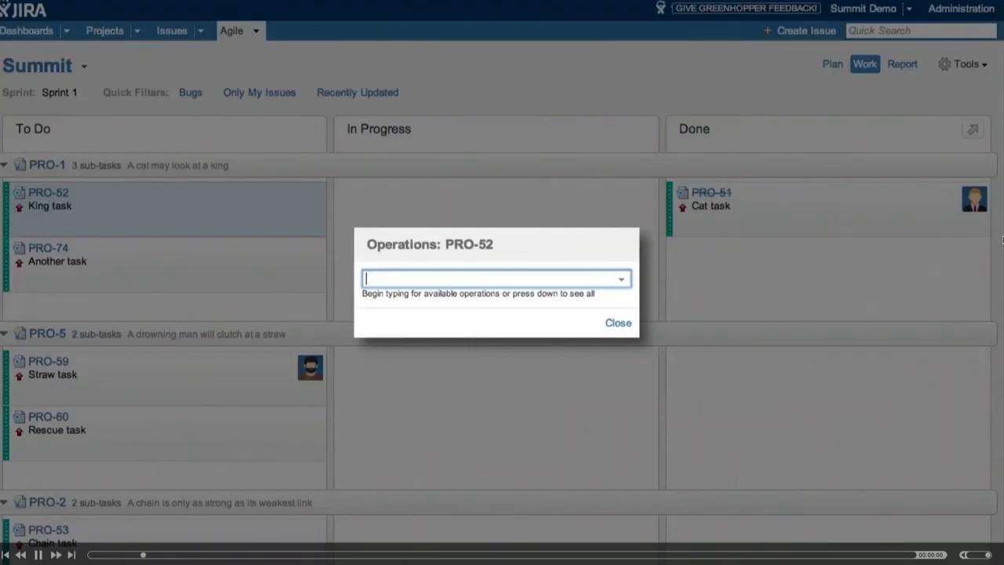
type("a")
key("Down")
key("Return")
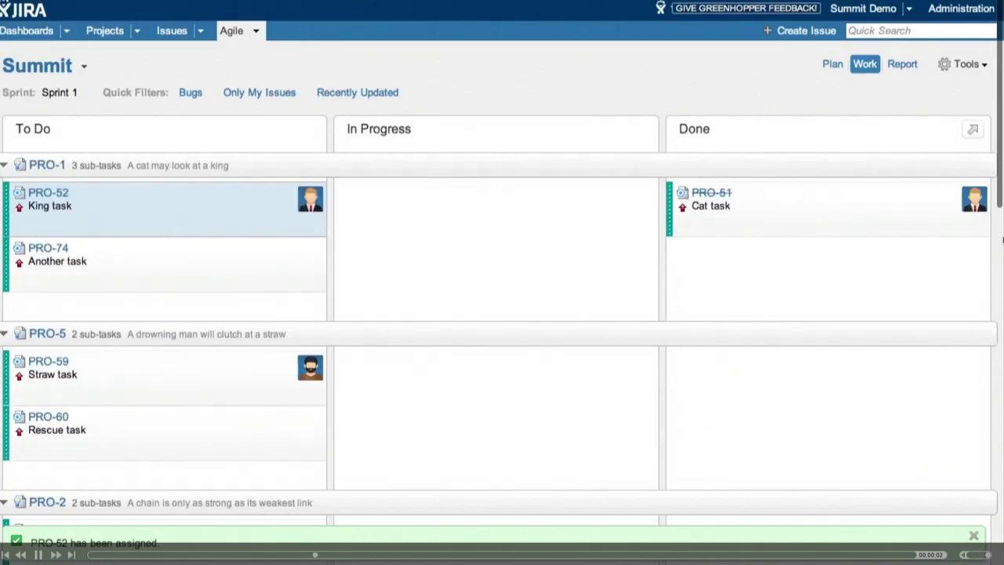
Assign sub-task PRO-74, "Another task", to yourself through the issue operations dialog.
key("j")
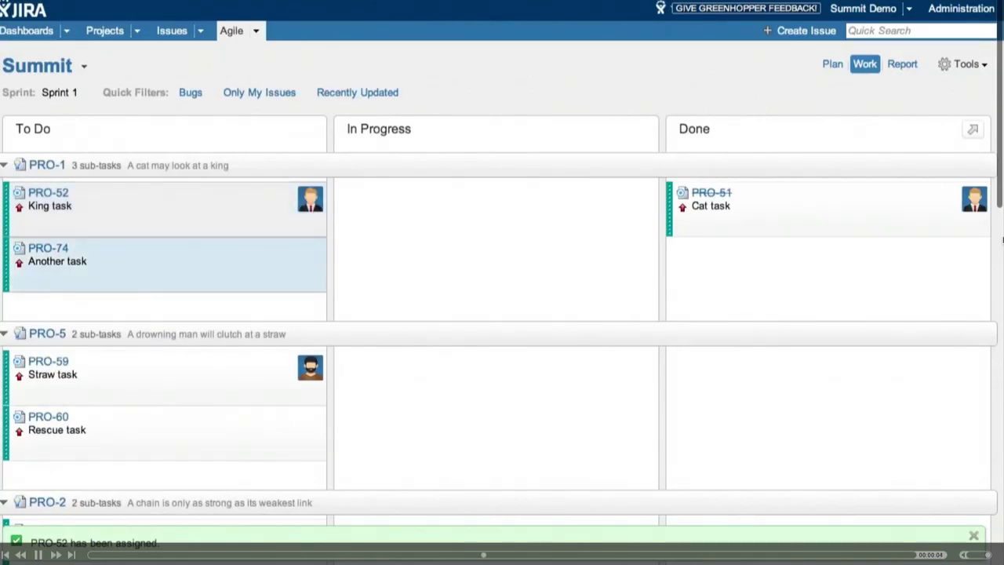
key("period")
type("a")
key("Down")
key("Return")
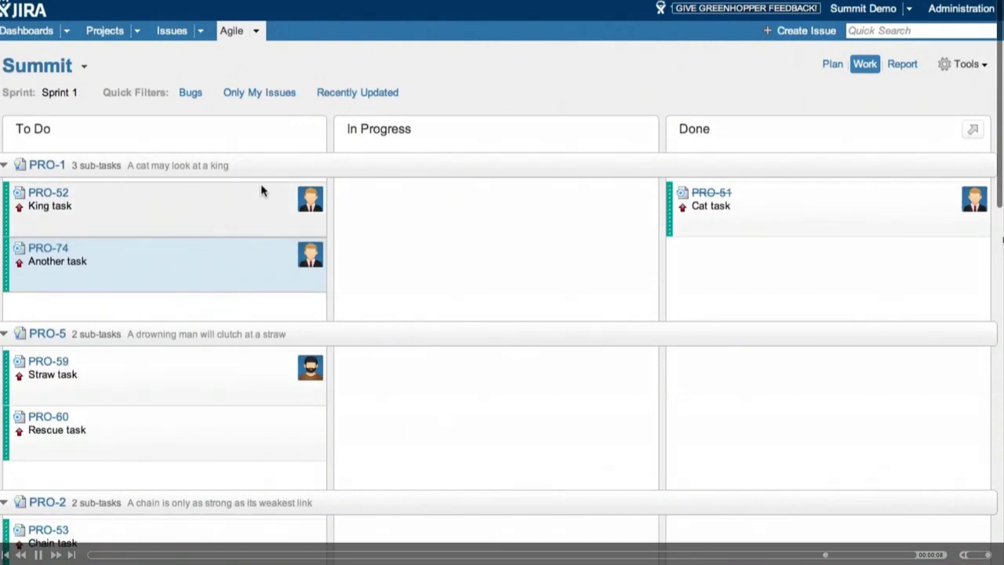
key("Escape")
Move sub-tasks PRO-52 and PRO-74 from To Do to In Progress.
left_click(241, 219)
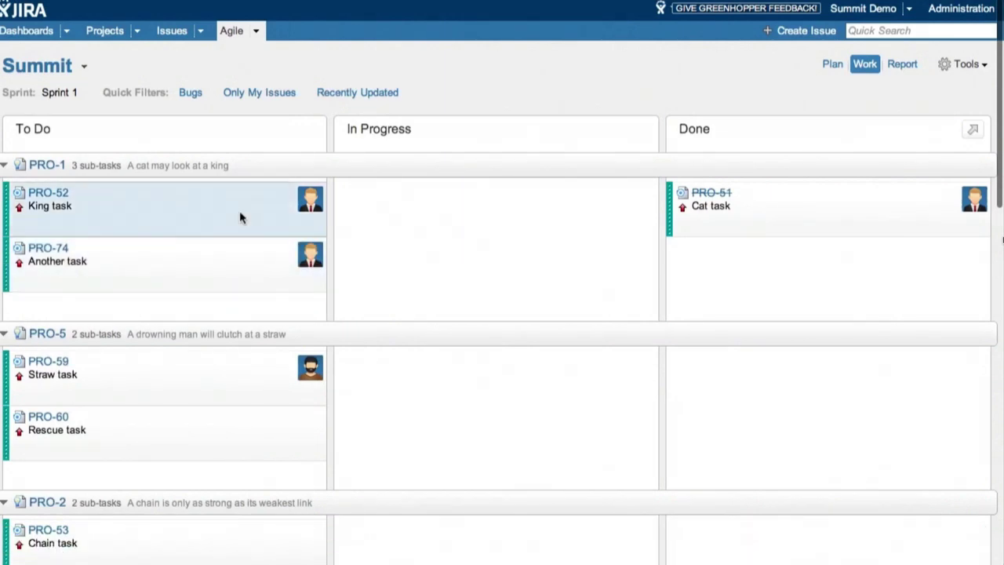
left_click_drag(202, 205, 437, 214)
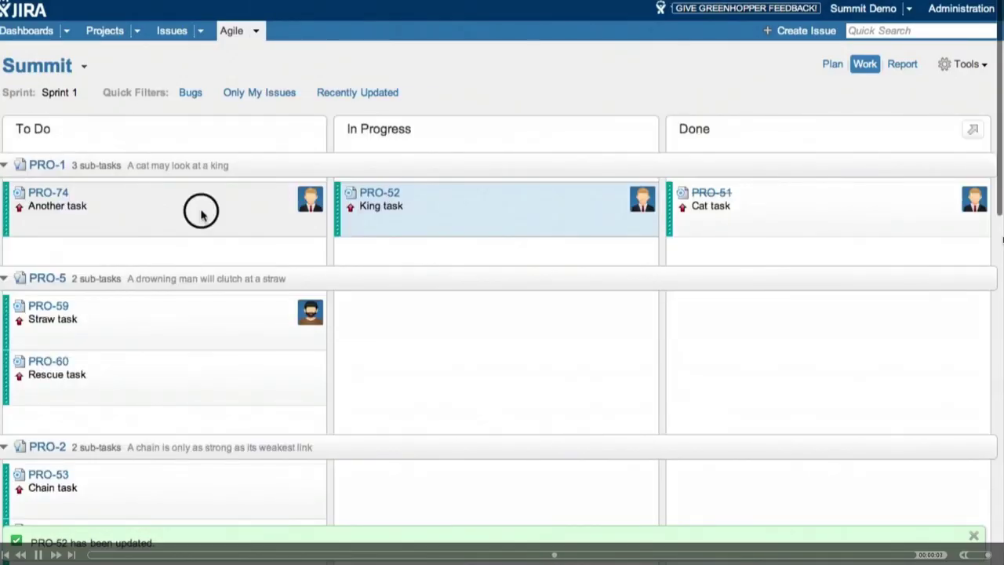
left_click_drag(202, 212, 552, 239)
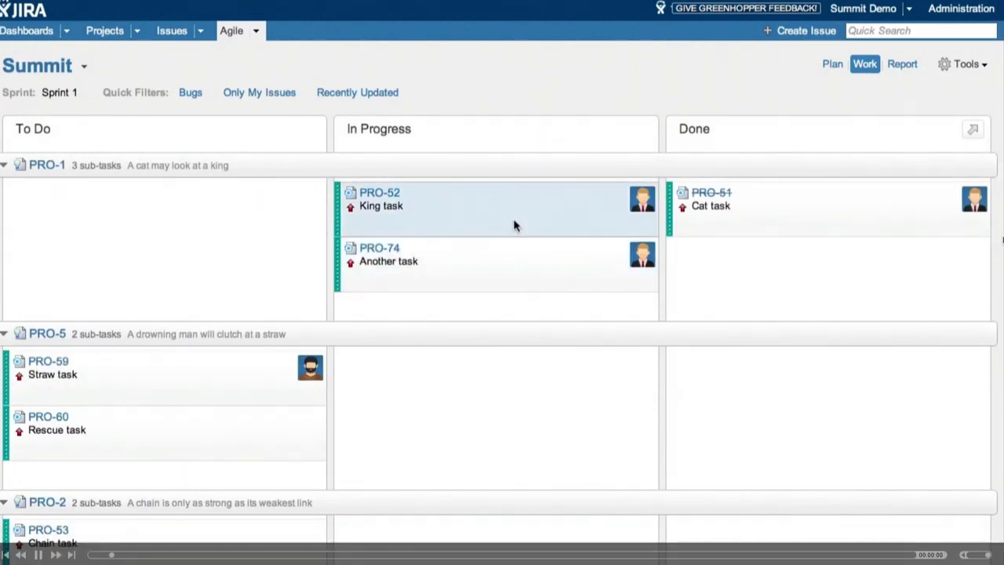
Move sub-tasks PRO-52 and PRO-74 to Done, resolving each as Fixed.
left_click_drag(505, 220, 853, 234)
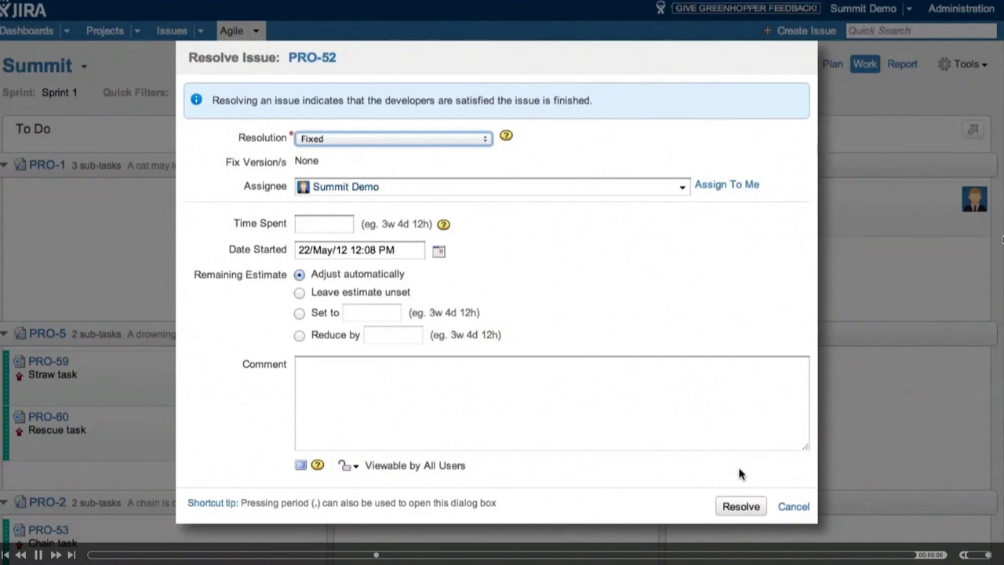
left_click(740, 504)
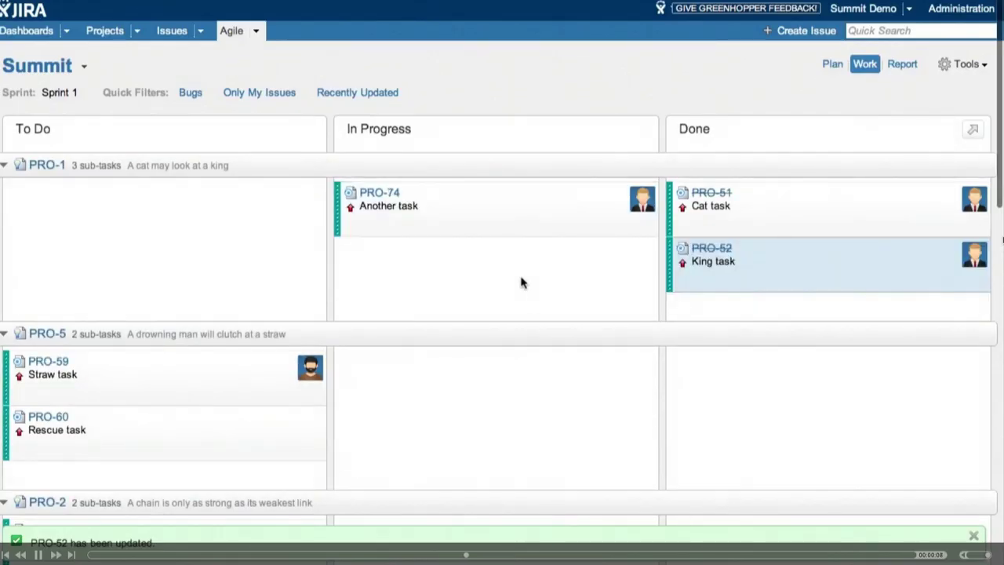
left_click_drag(504, 204, 836, 224)
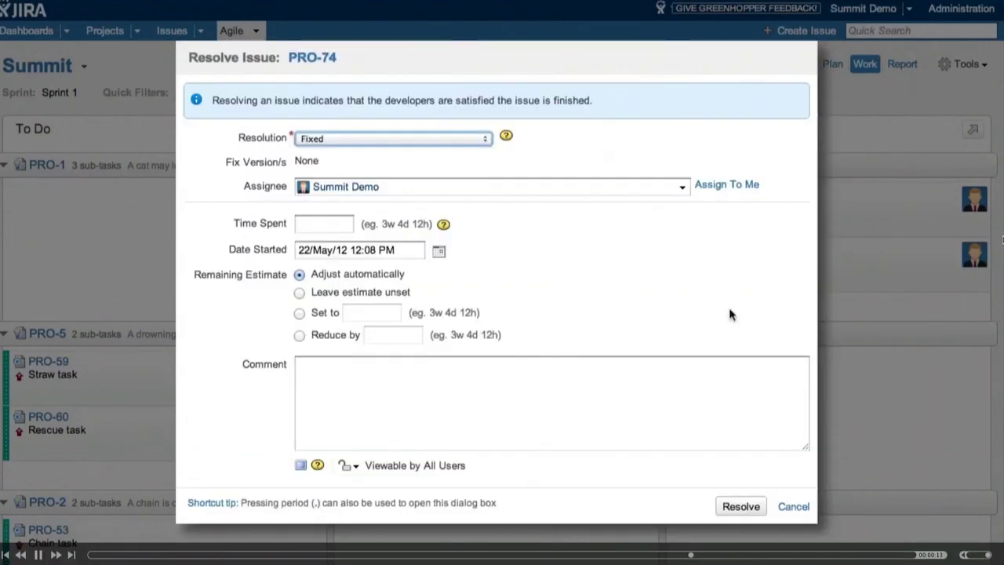
left_click(731, 506)
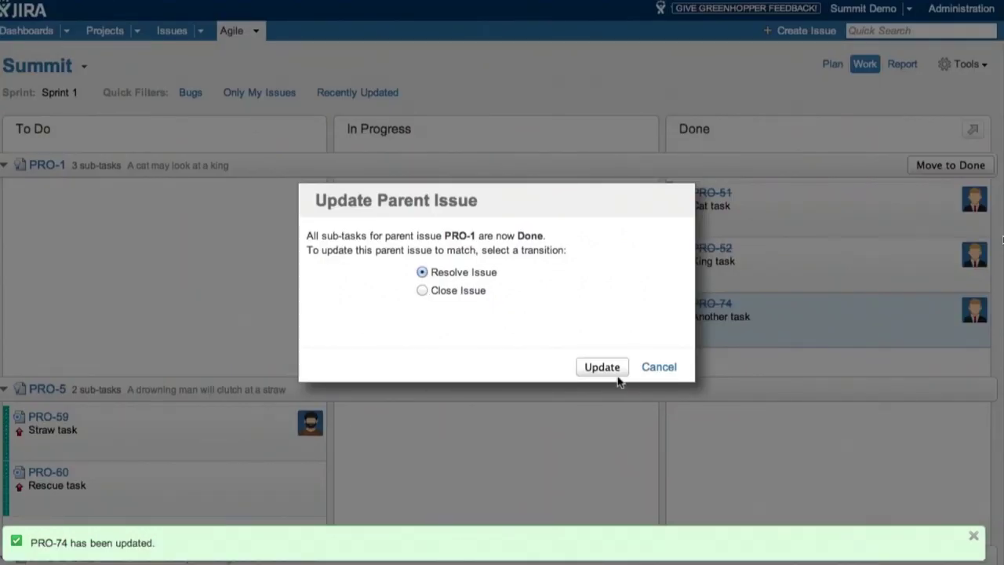
Update the parent story PRO-1 with the Resolve Issue transition and resolution Fixed.
left_click(618, 375)
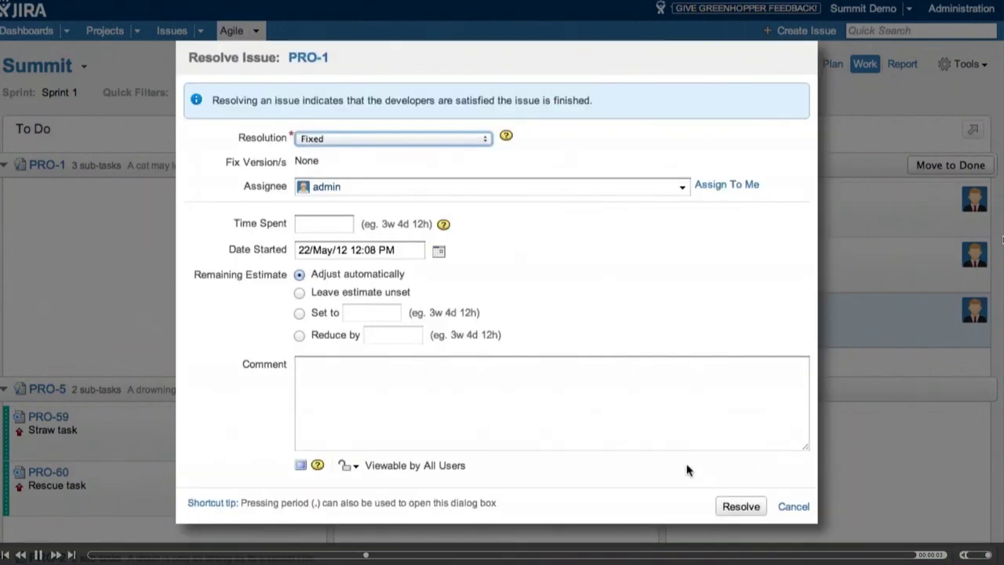
left_click(740, 506)
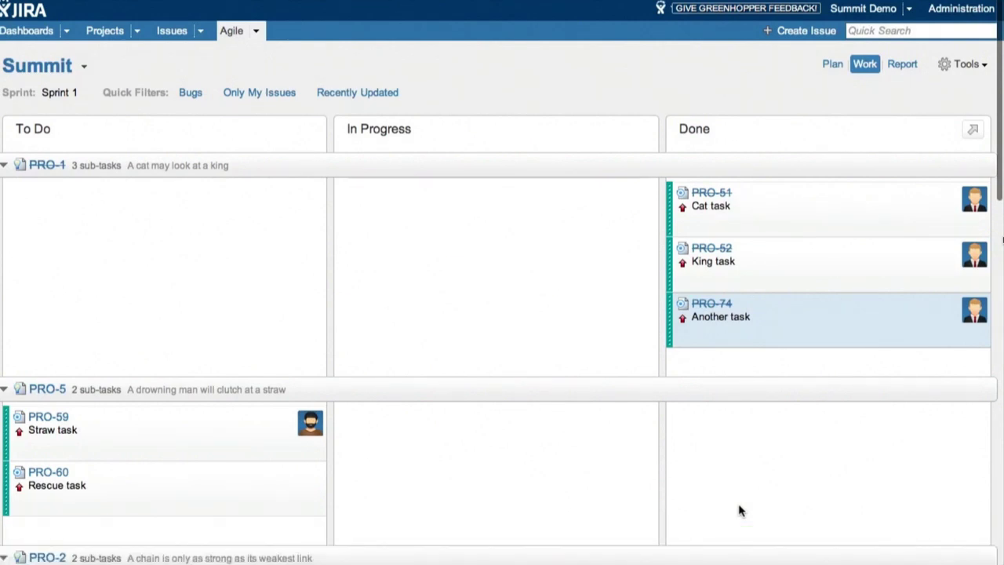
View the details of PRO-1 and close them, and check the sprint through the Bugs quick filter before switching it off.
left_click(40, 166)
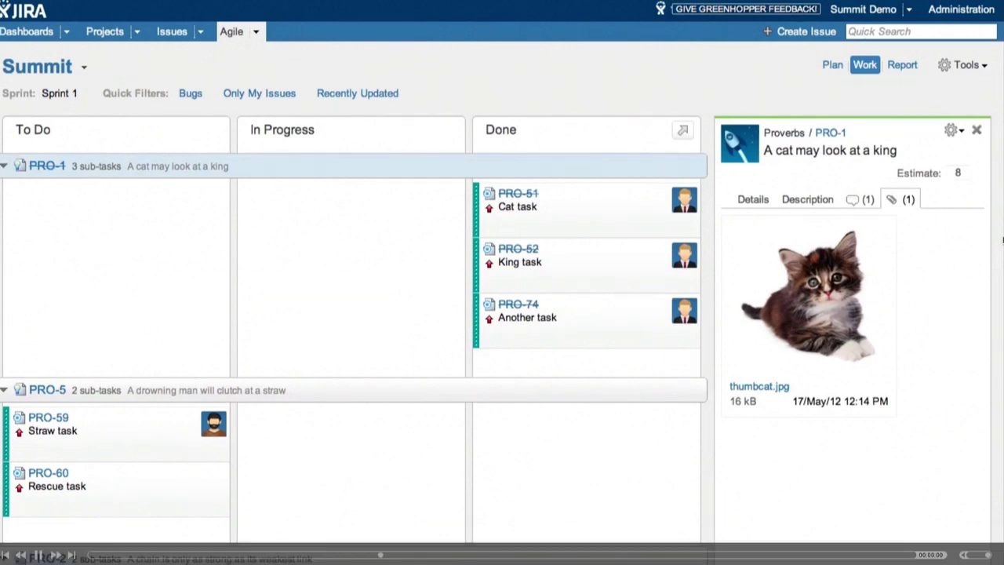
key("t")
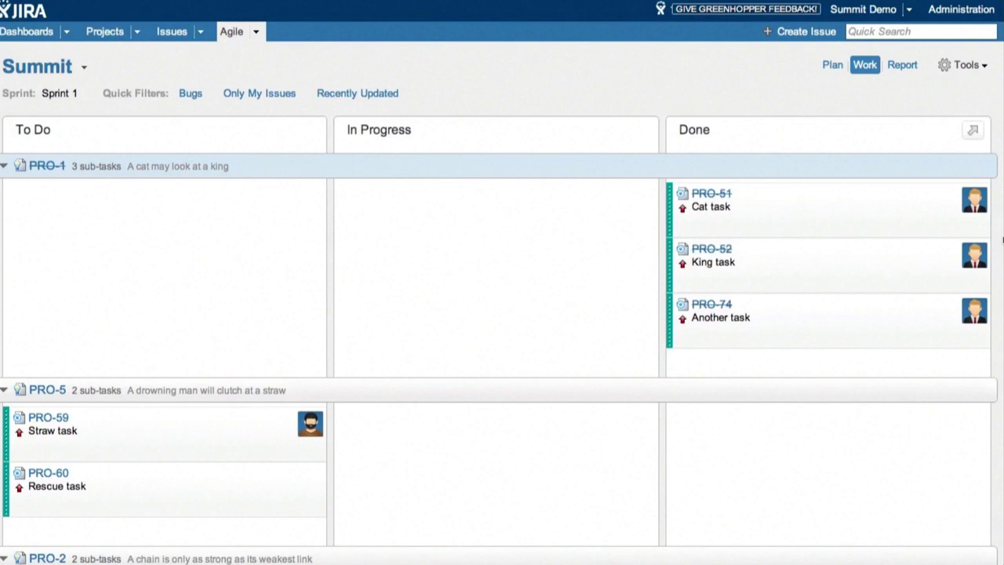
left_click(190, 93)
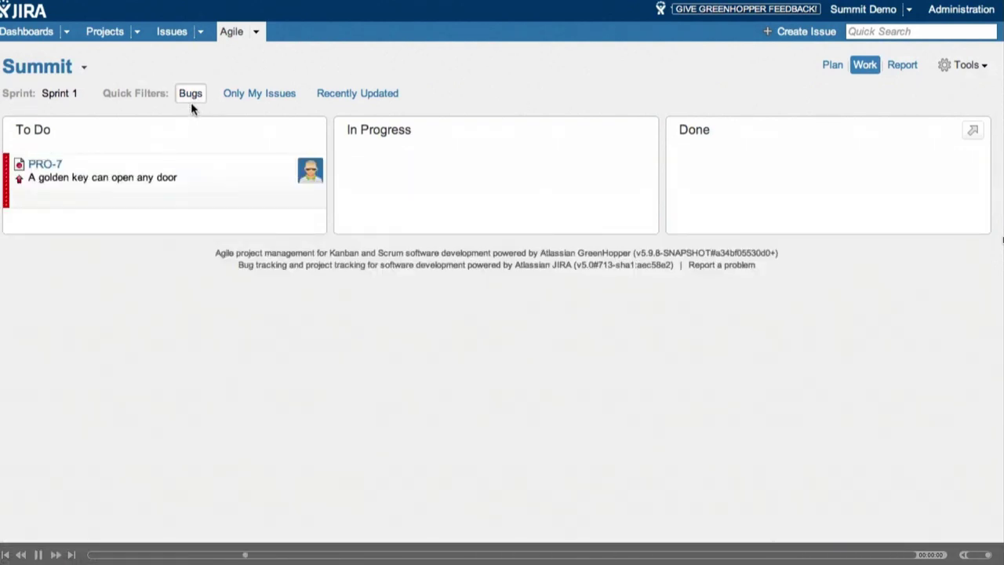
left_click(191, 96)
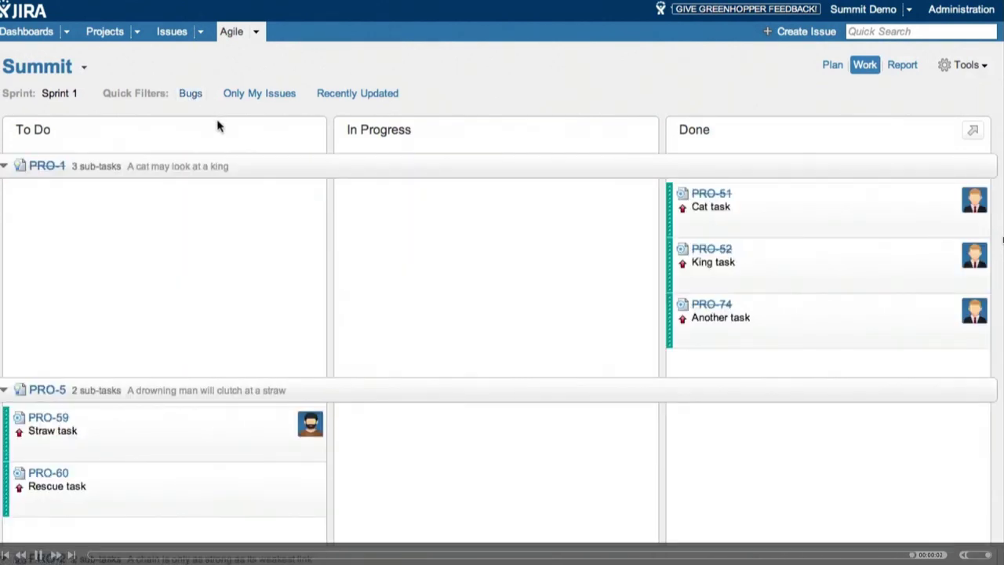
Open the board configuration and base the swimlanes on Queries.
left_click(966, 65)
left_click(968, 83)
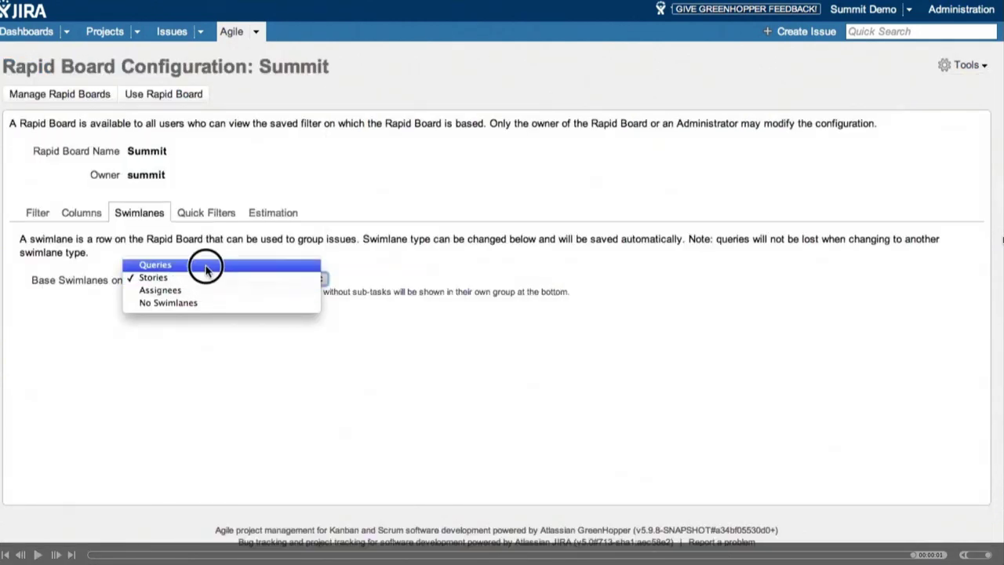
left_click(207, 266)
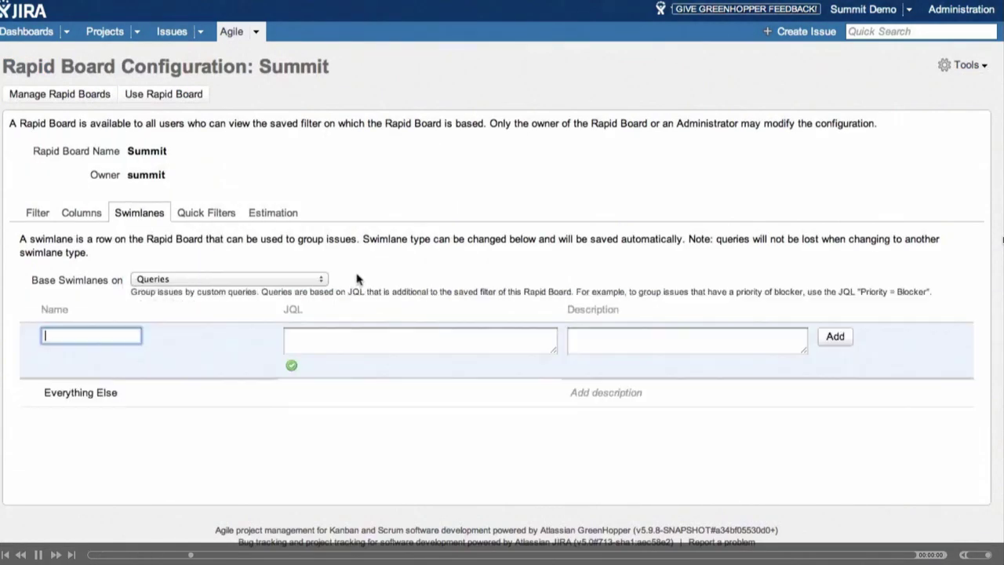
Add a swimlane named Urgent with the JQL query priority = Blocker.
type("Urgent")
key("Tab")
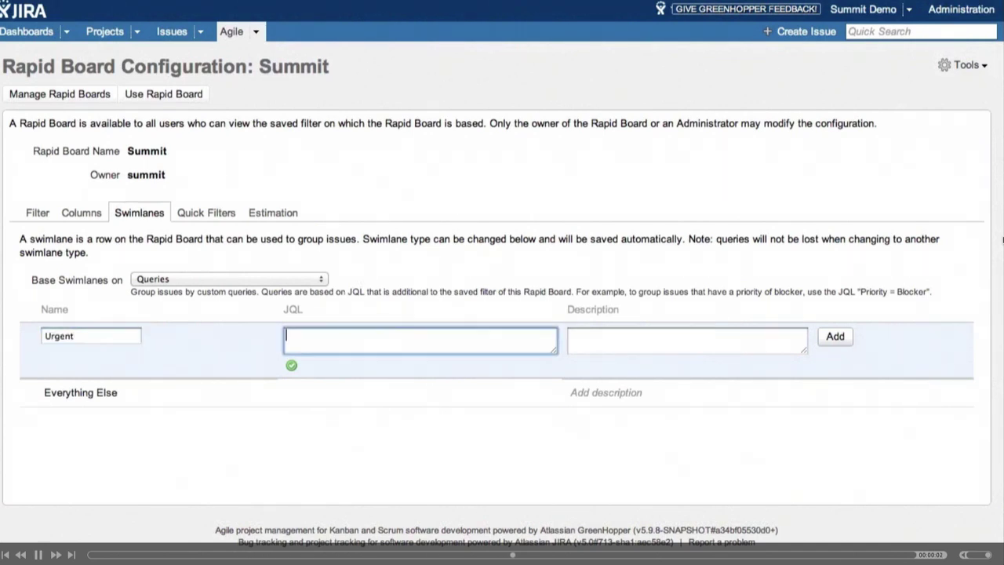
type("priority = Blocker")
key("Tab")
key("Return")
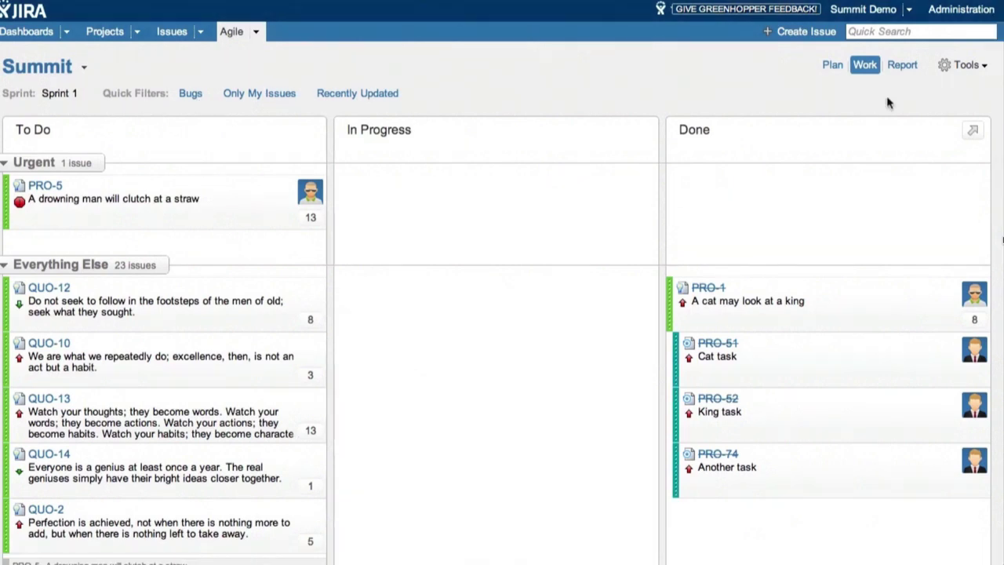
Examine the Sprint 1 Burndown Chart and its table of sprint events, and switch to the Sprint Report.
left_click(900, 72)
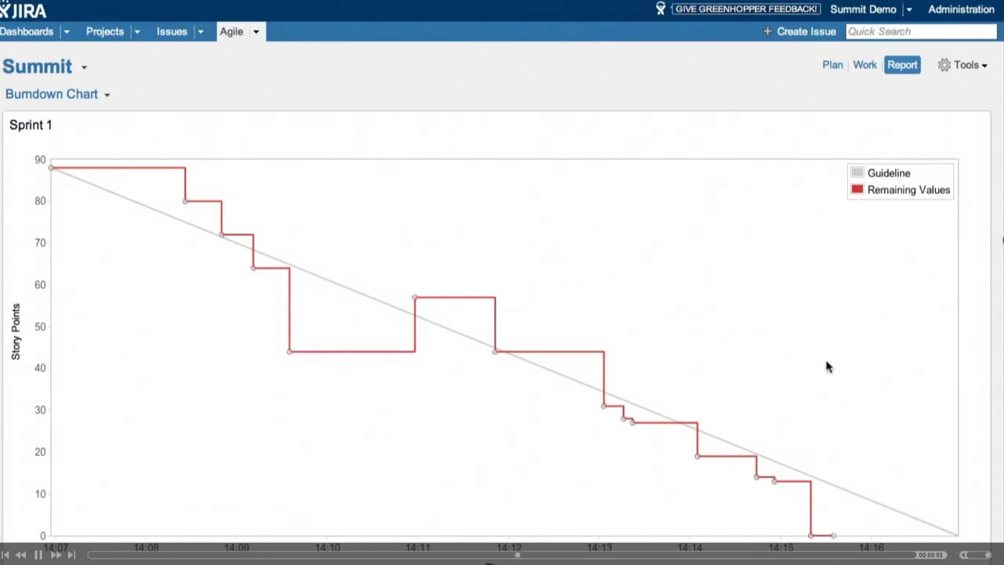
mouse_move(696, 462)
mouse_move(418, 303)
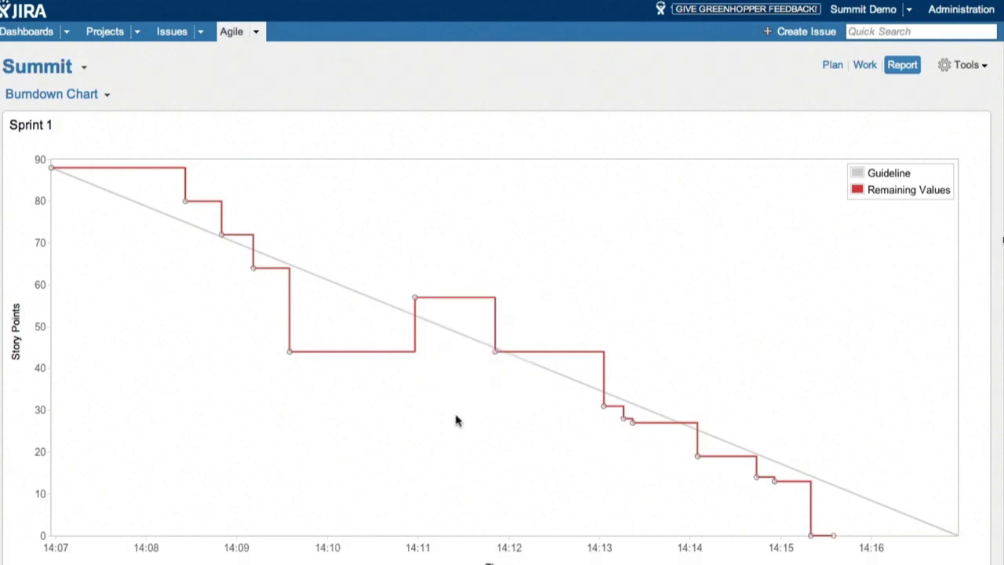
scroll(459, 423, "down", 5)
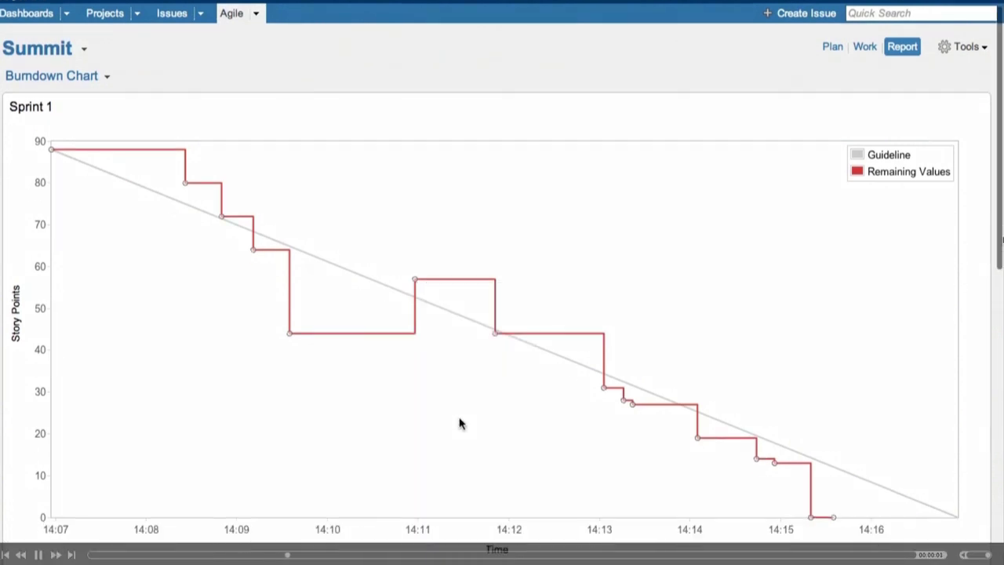
scroll(459, 424, "down", 8)
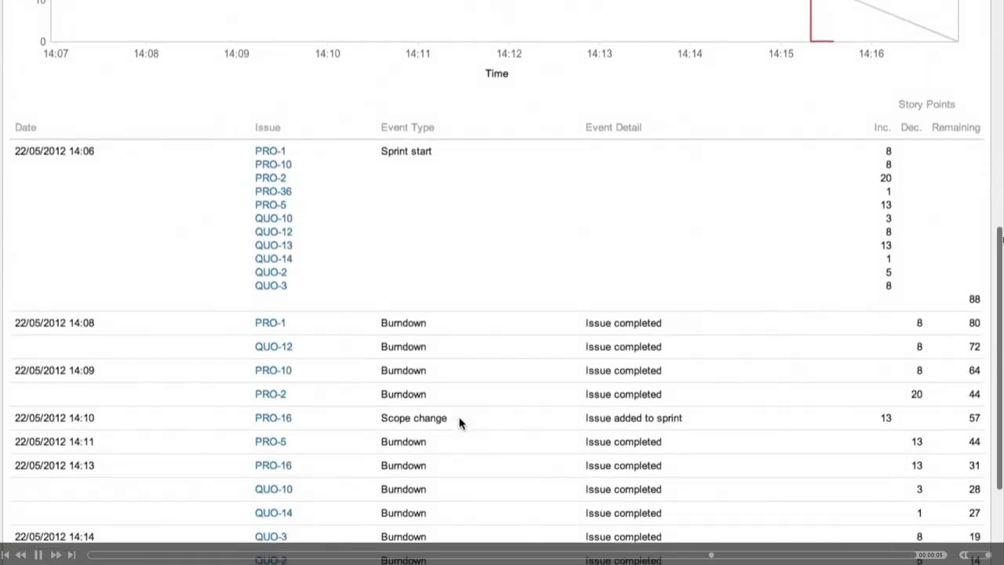
scroll(460, 424, "down", 4)
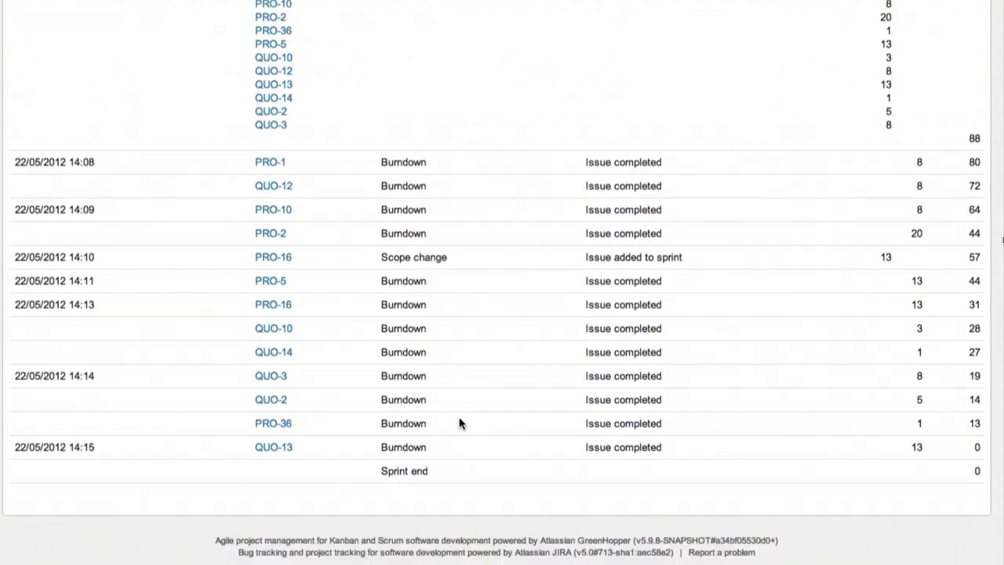
scroll(460, 424, "up", 7)
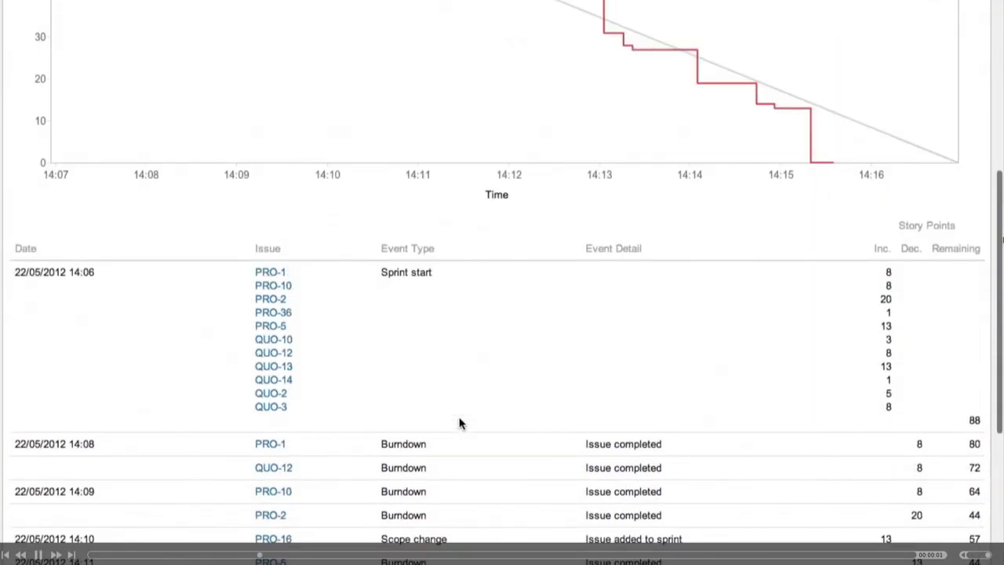
scroll(459, 423, "up", 9)
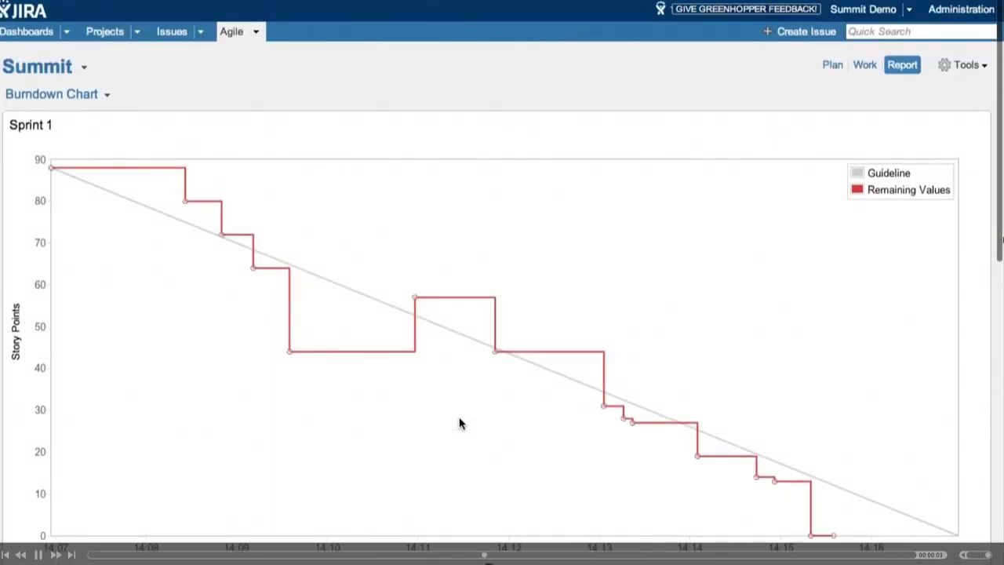
left_click(62, 95)
left_click(47, 112)
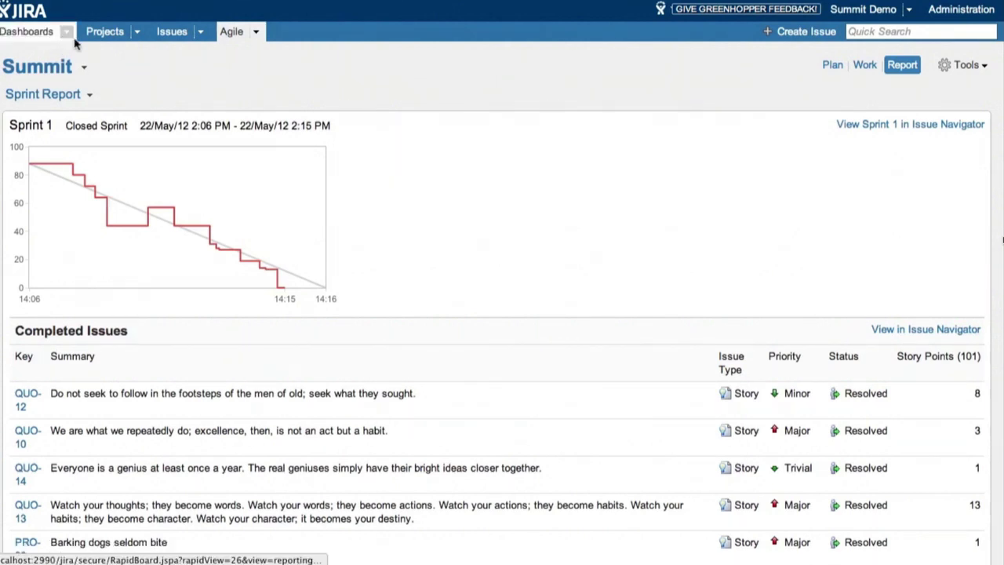
Create a new blank dashboard named Summit.
left_click(835, 63)
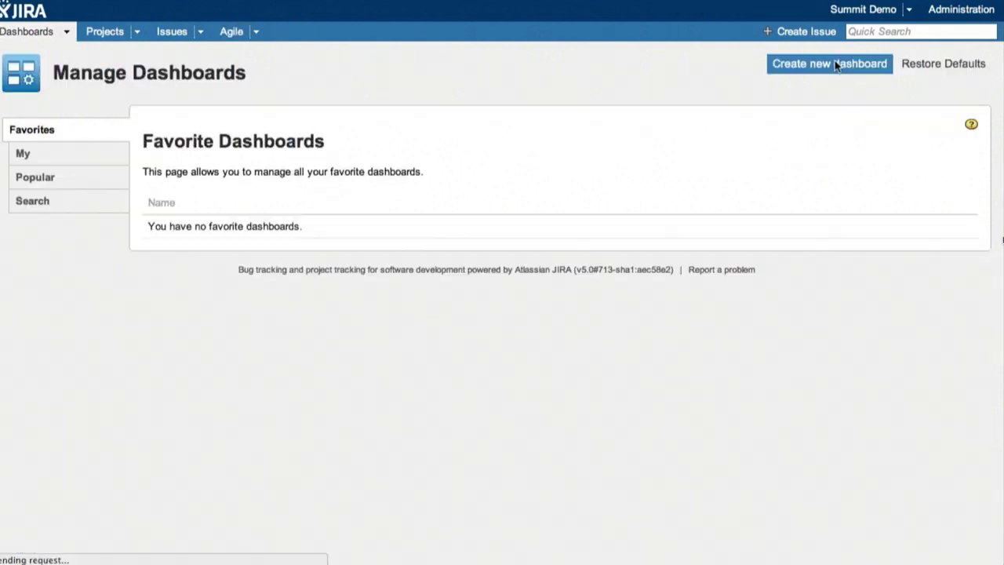
type("Summit")
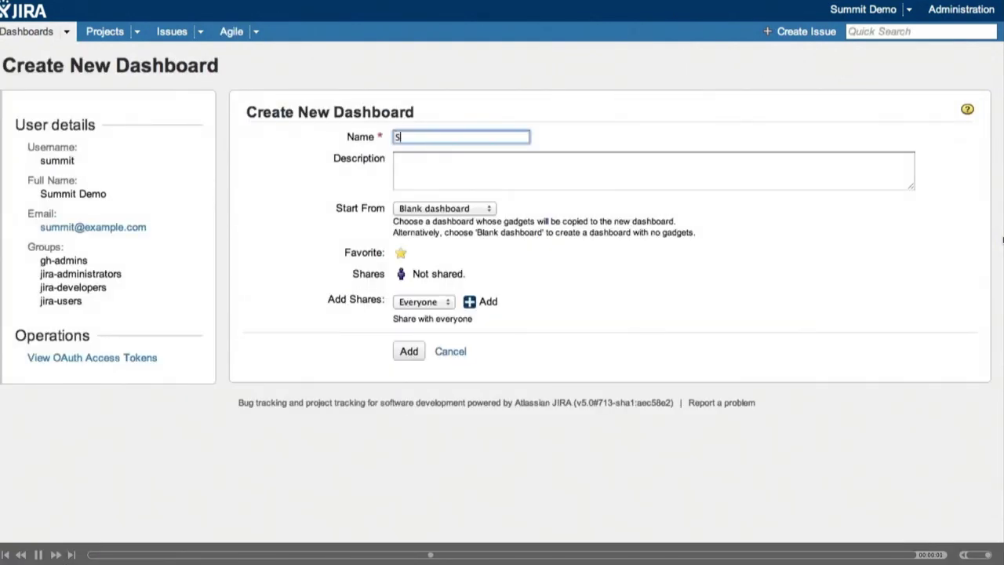
left_click(399, 350)
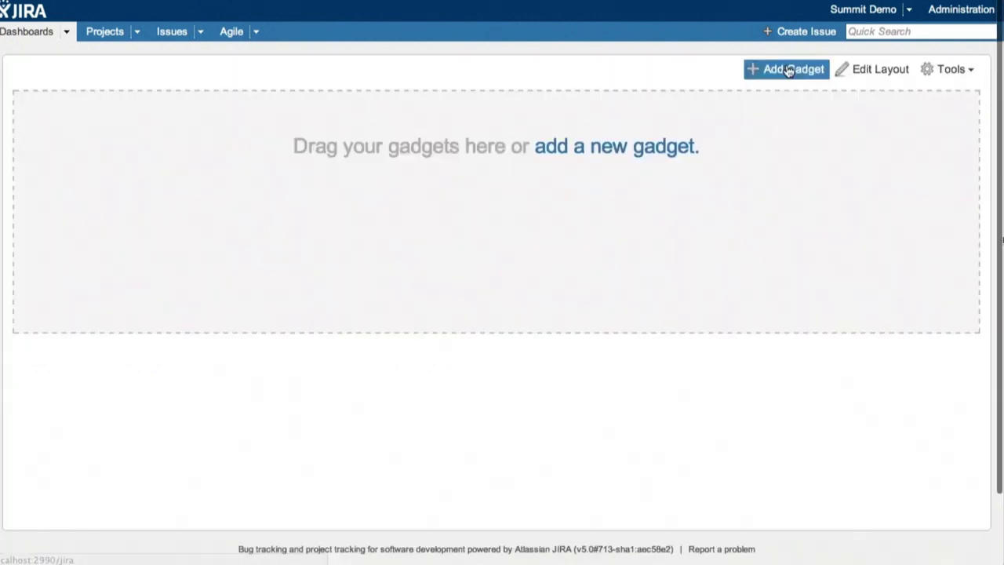
Search the Gadget Directory for "rapid" and add the GreenHopper Rapid Board Wallboard Gadget to the dashboard.
left_click(789, 70)
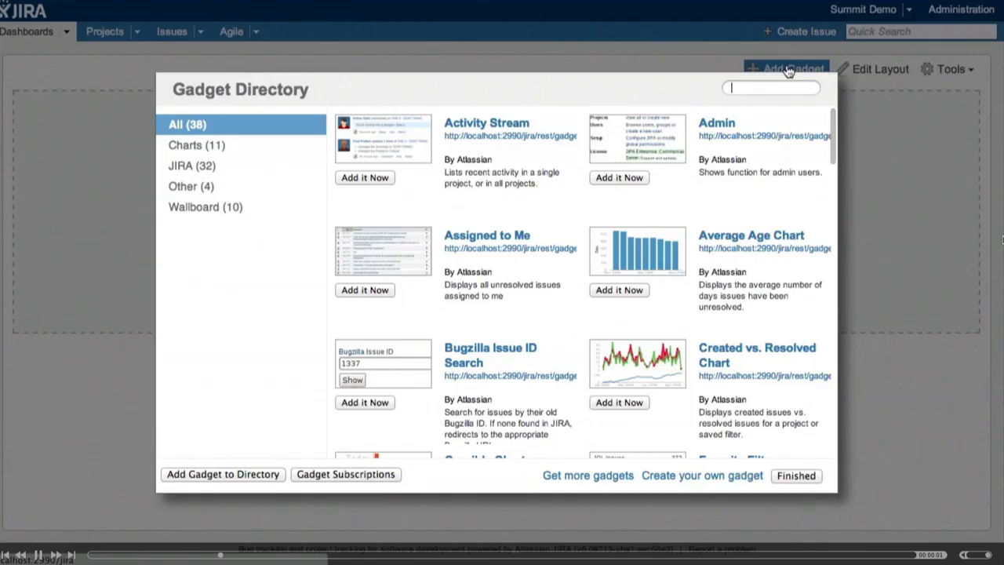
type("rapid")
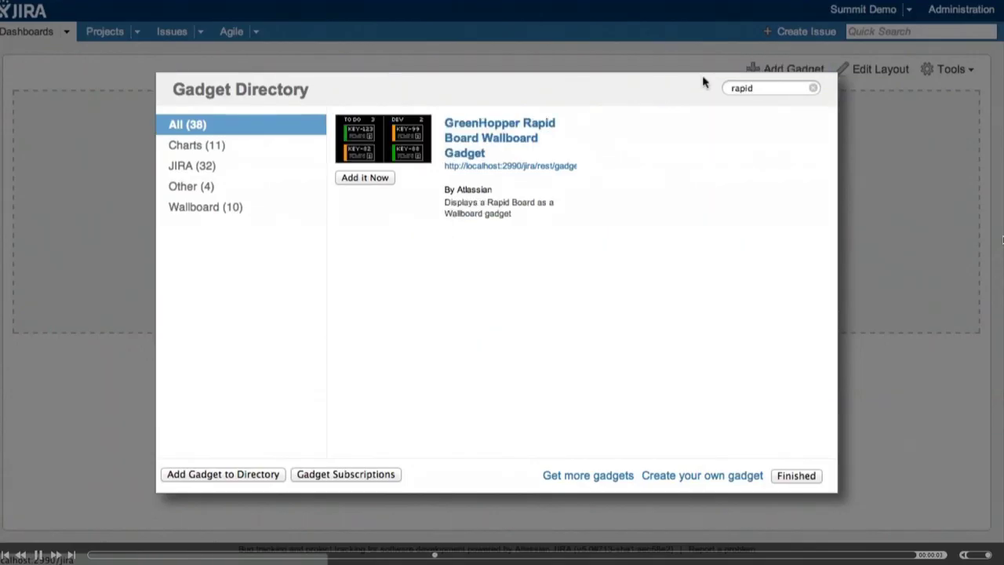
left_click(385, 179)
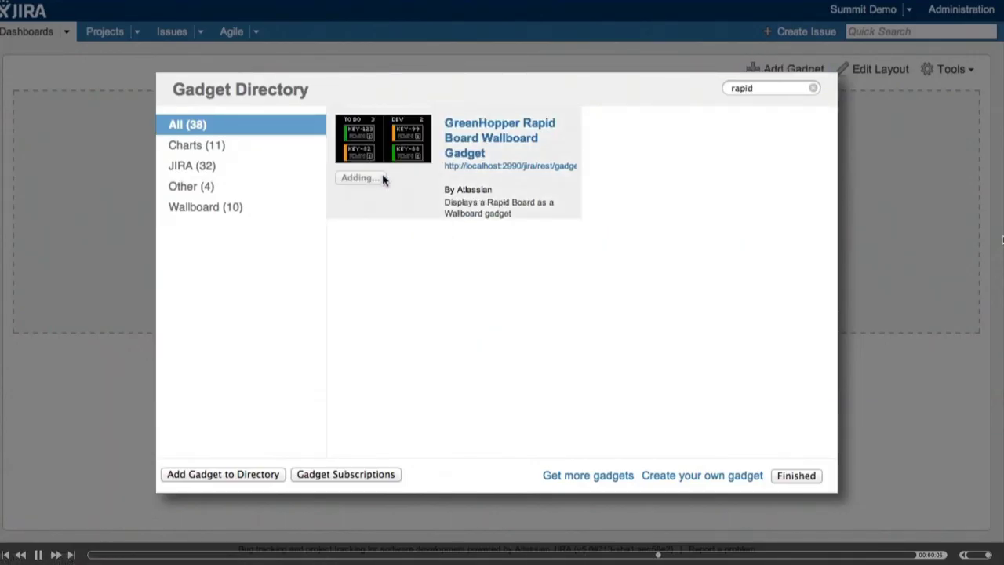
left_click(796, 476)
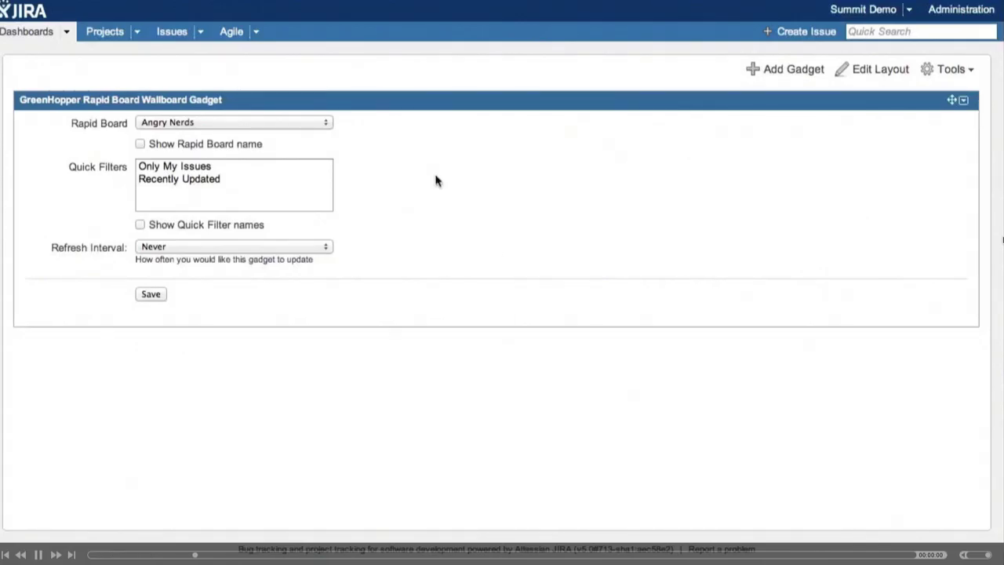
Configure the gadget for the Angry Nerds board to show the Rapid Board name, choose its refresh interval, and save it.
left_click(180, 147)
left_click(163, 249)
left_click(163, 258)
left_click(153, 294)
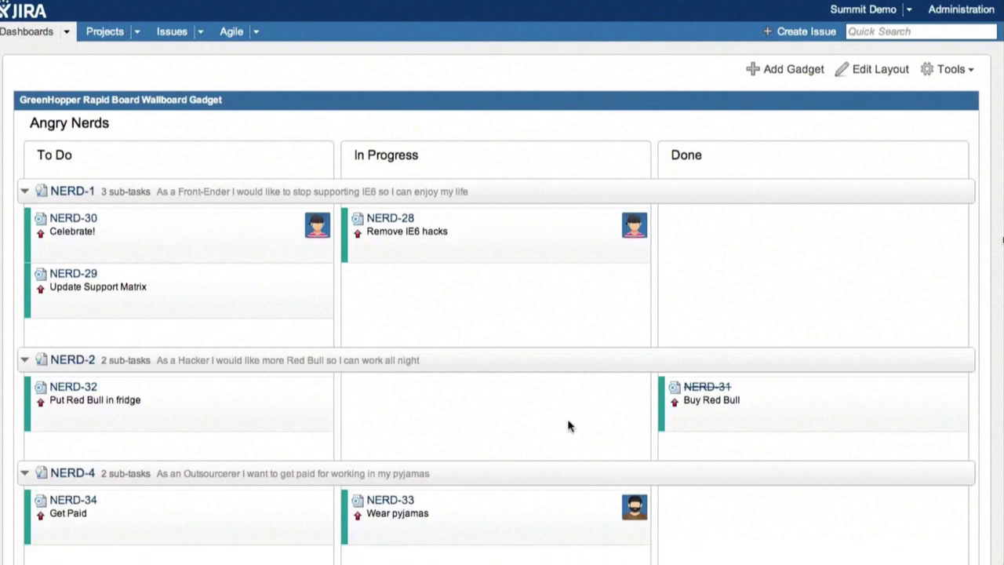
Display the dashboard as a wallboard.
left_click(951, 69)
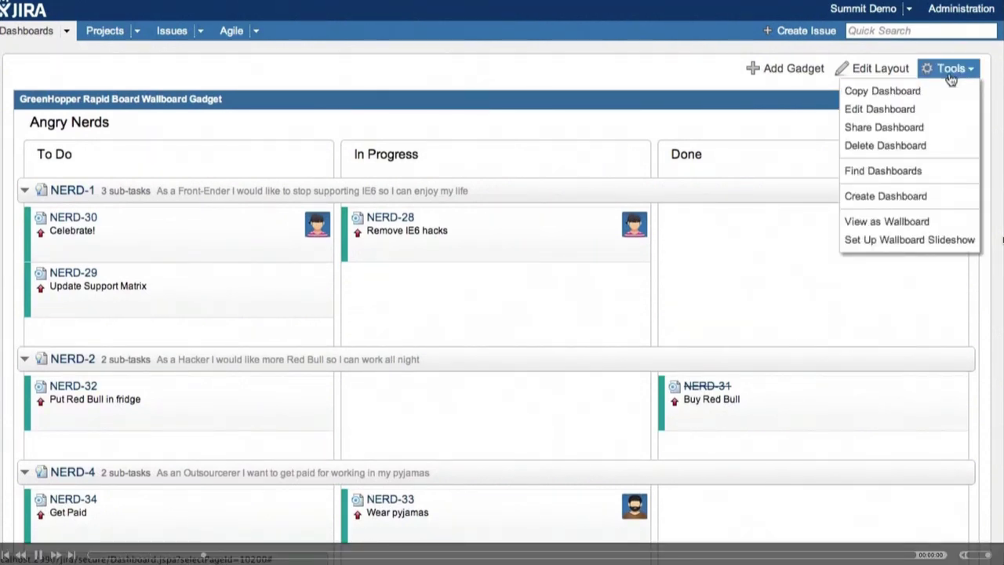
left_click(908, 222)
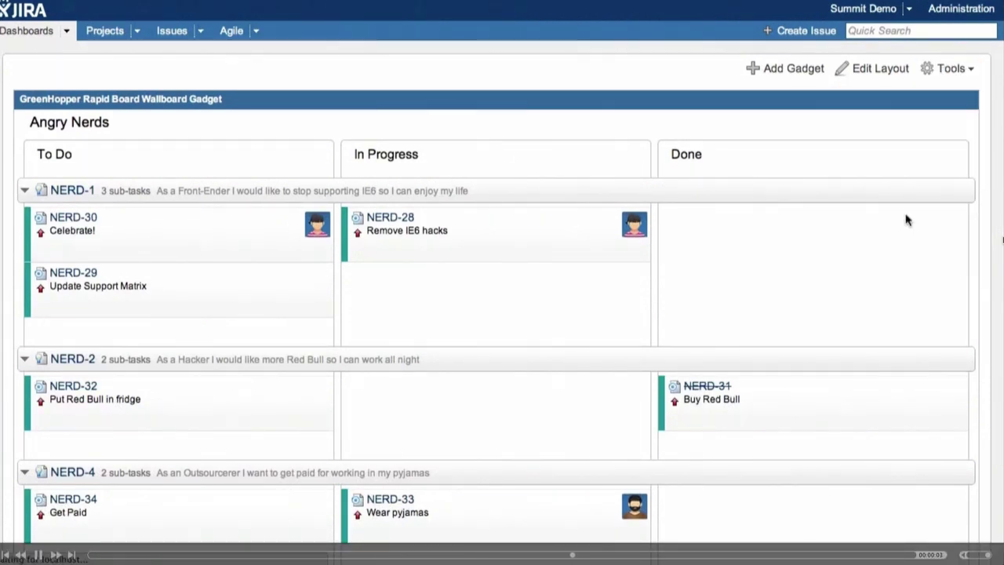